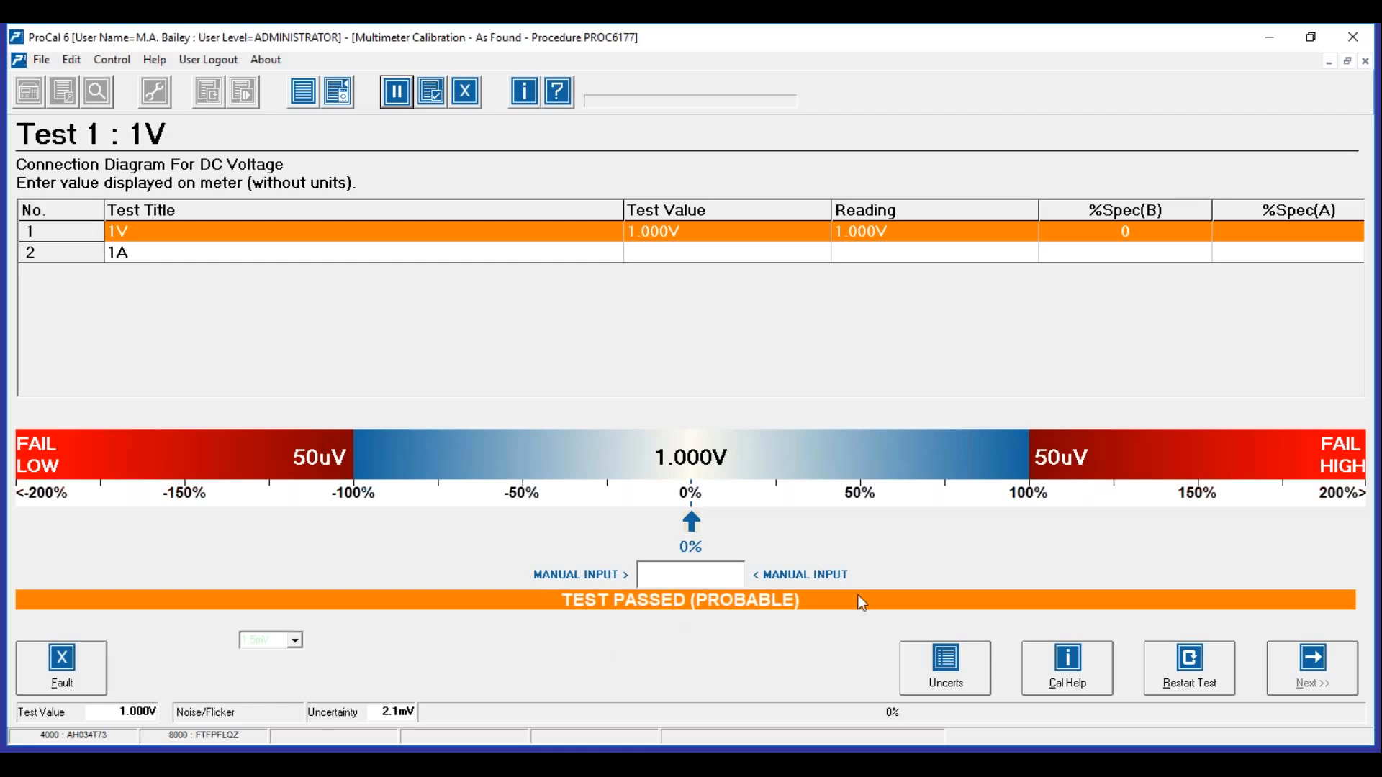
# - Open the M3003 budget behind the 1V test's 2.1mV uncertainty and point out the Resolution term
pyautogui.moveTo(381, 712); pyautogui.dragTo(414, 712)
pyautogui.click(940, 663)
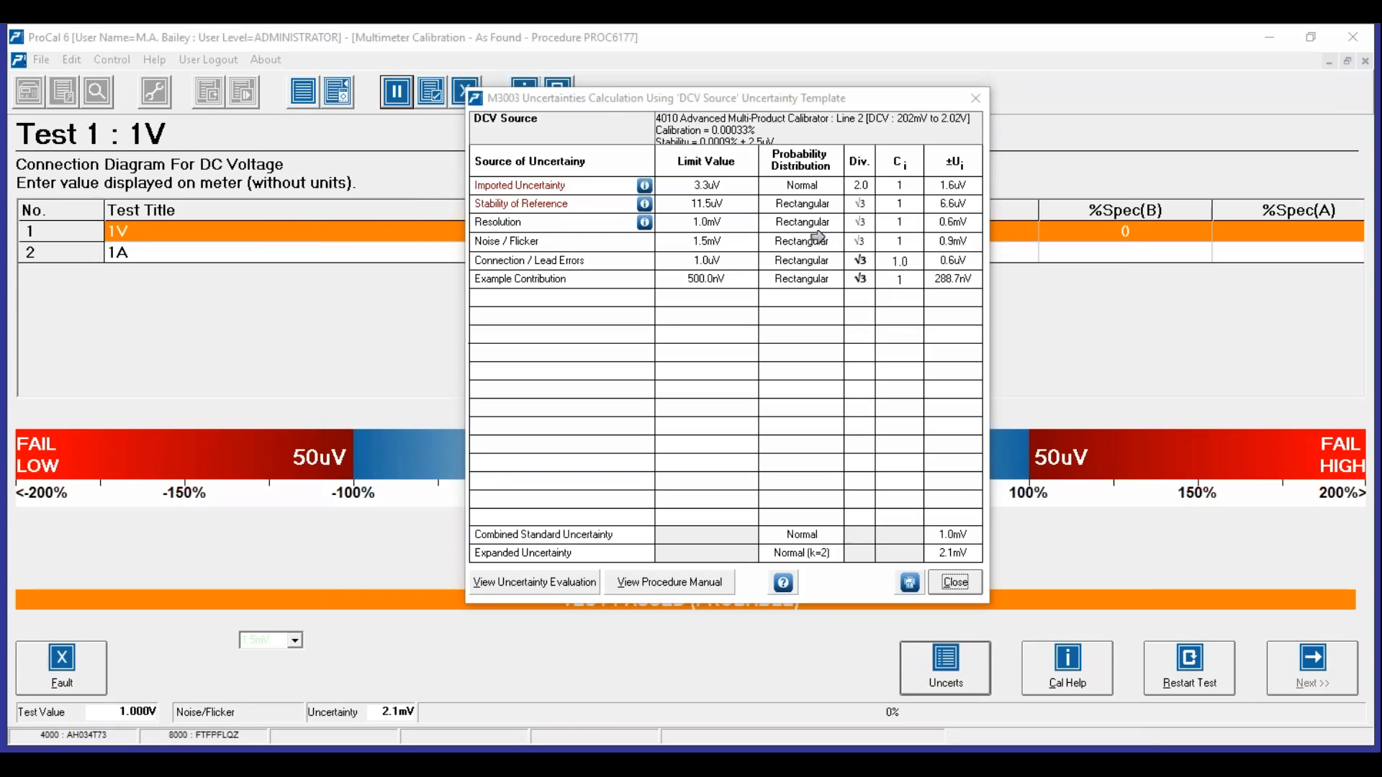
pyautogui.click(680, 221)
# - Highlight the 1.0mV Resolution and 1.5mV Noise / Flicker contributions, then close the budget
pyautogui.click(672, 240)
pyautogui.click(656, 222)
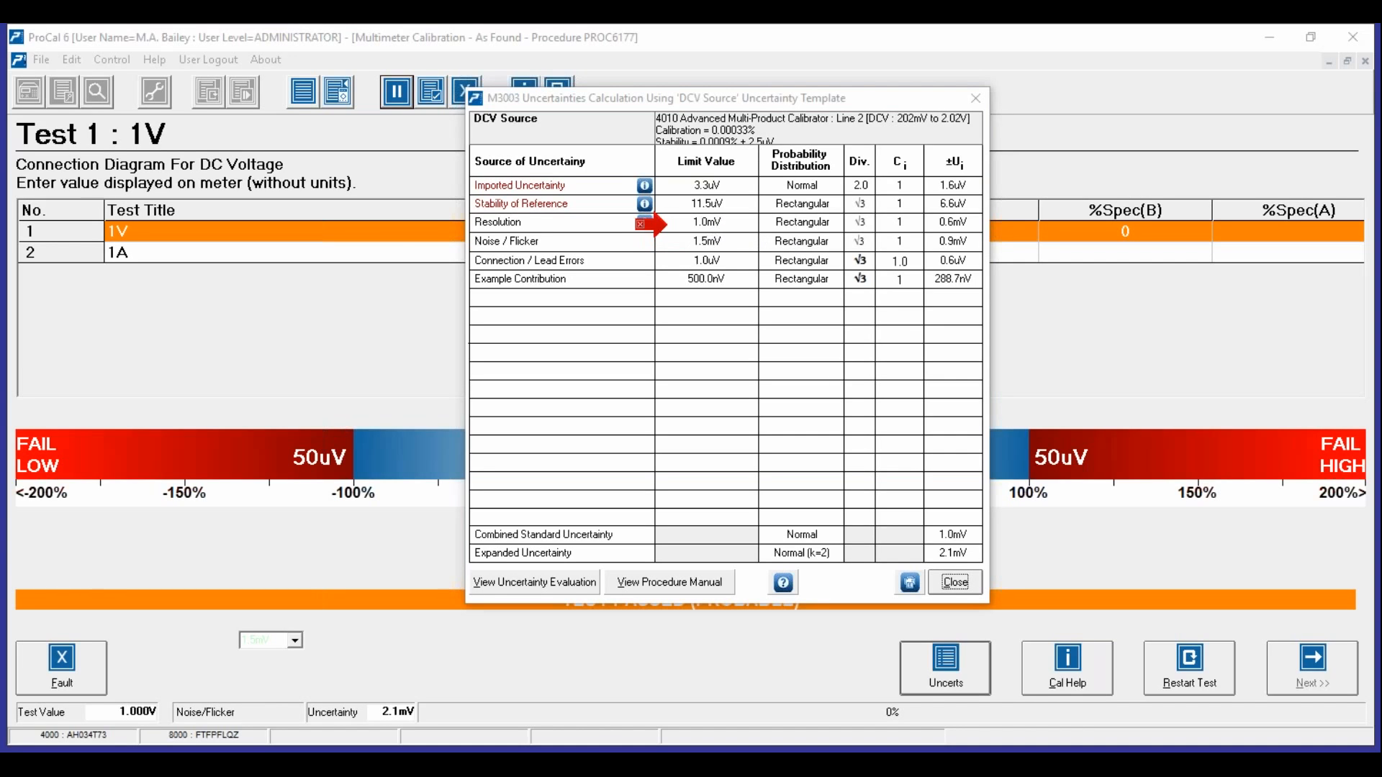
pyautogui.click(659, 241)
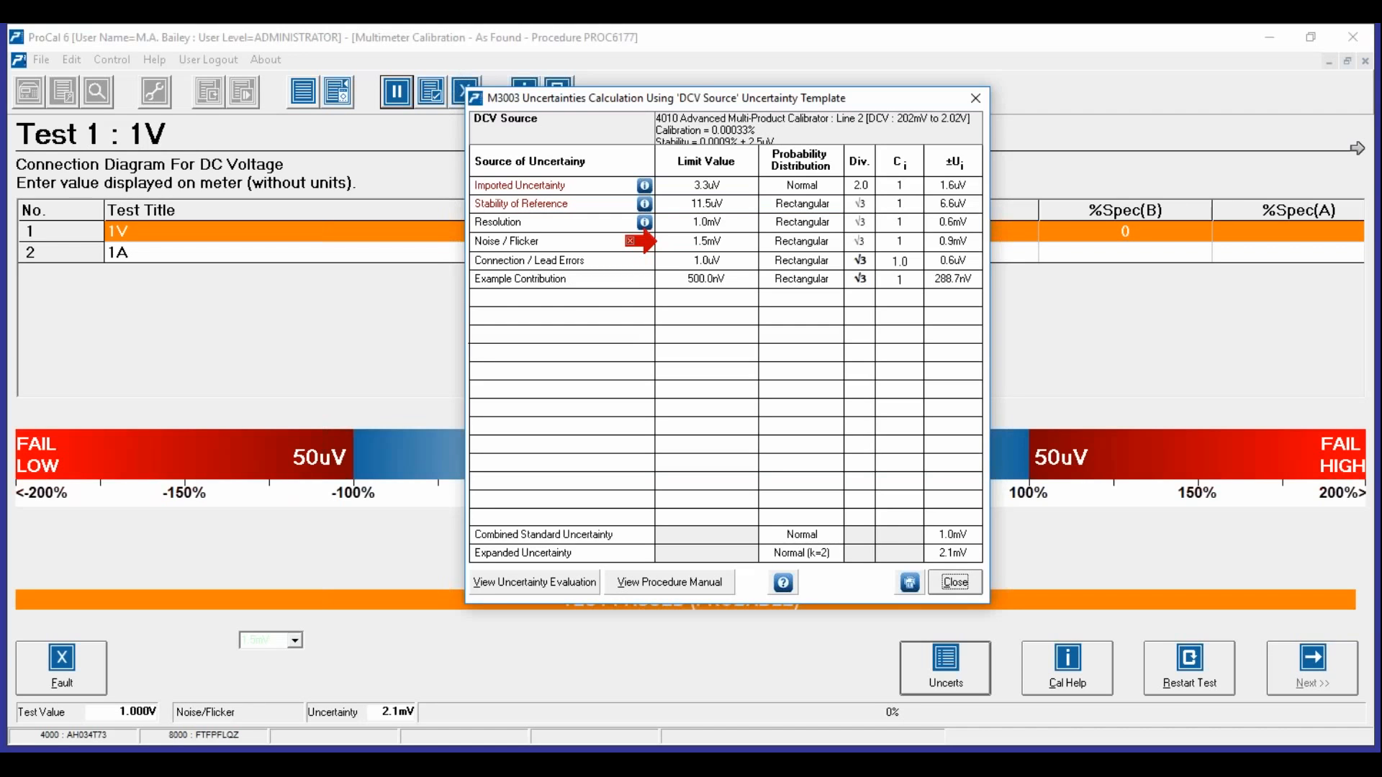
pyautogui.click(956, 581)
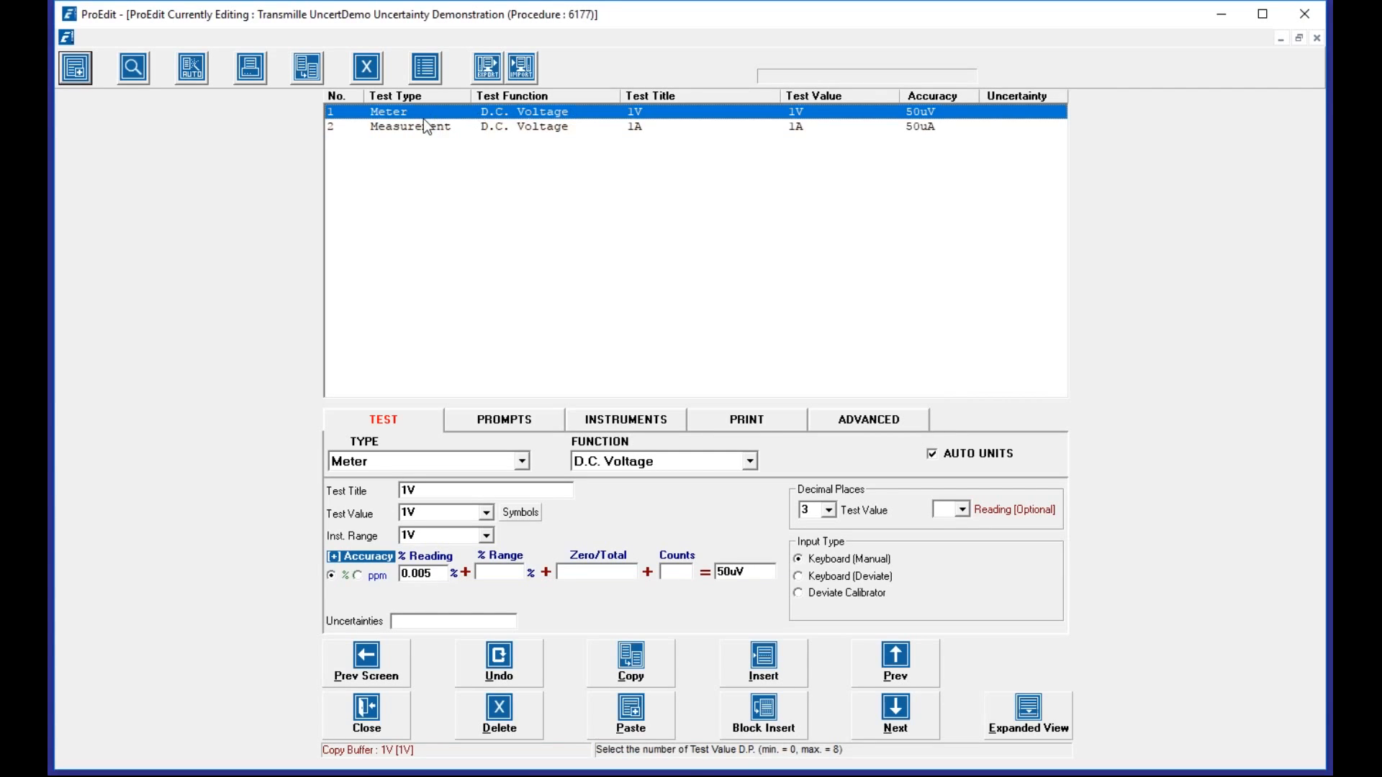
# - Set the 1V test value to display 6 decimal places in ProEdit and copy the change
pyautogui.click(827, 511)
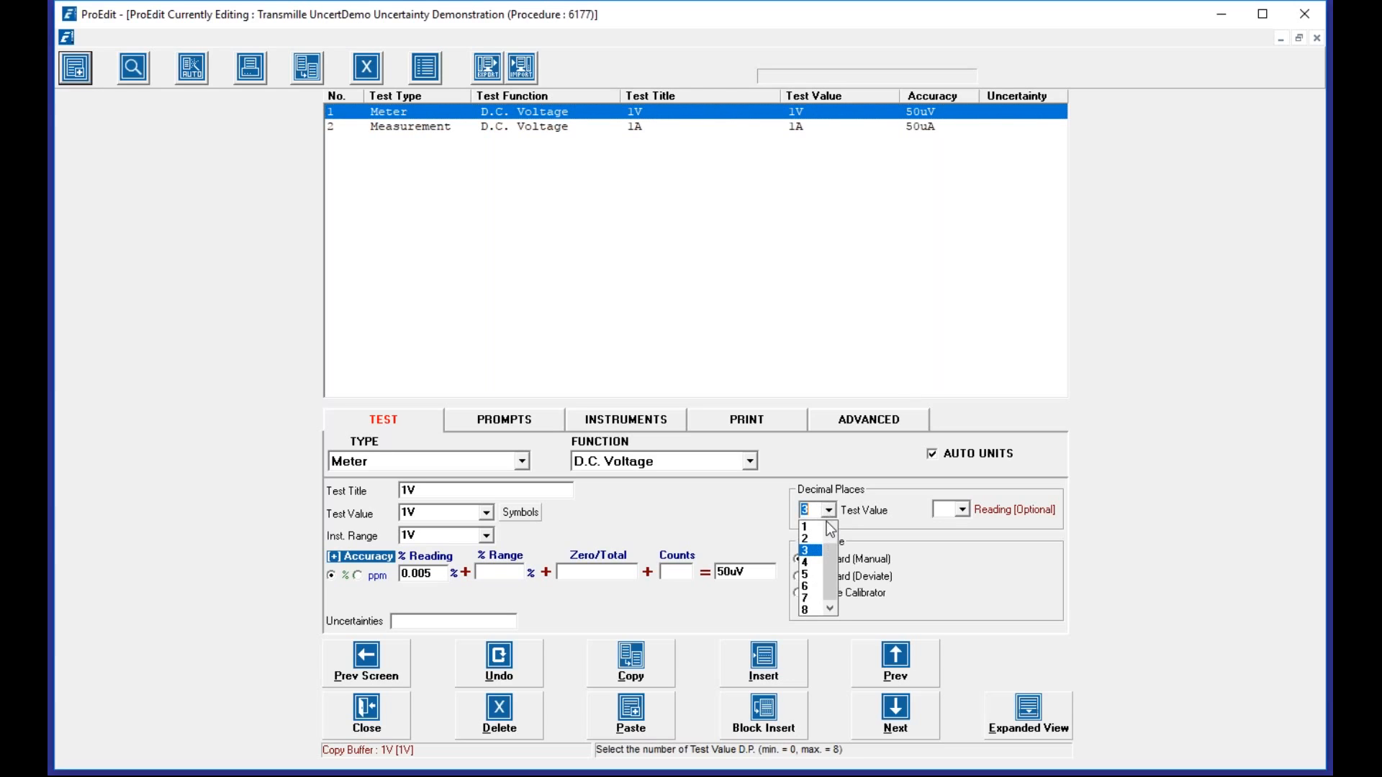
pyautogui.click(817, 586)
pyautogui.click(666, 655)
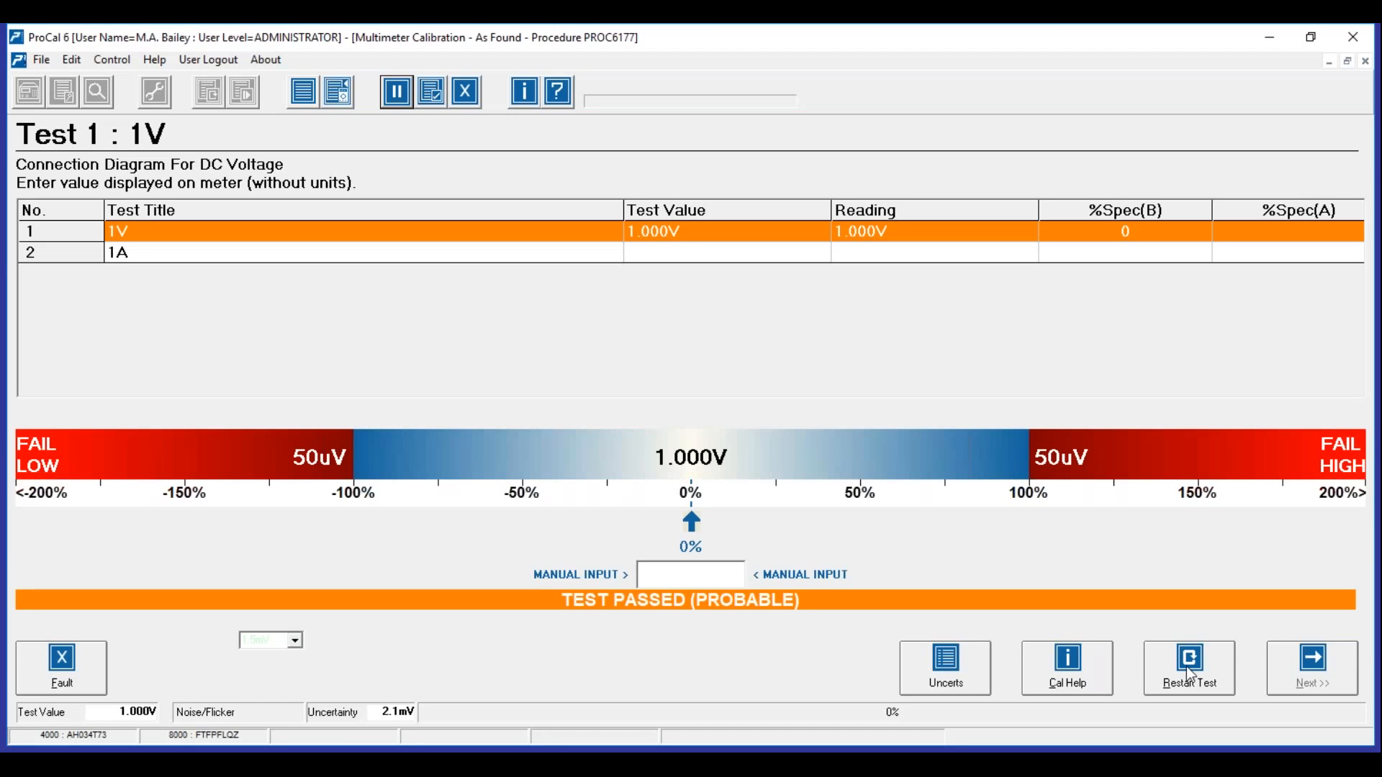
# - Re-run the 1V test so it reads 1.000000V and passes with 14uV uncertainty
pyautogui.click(1188, 671)
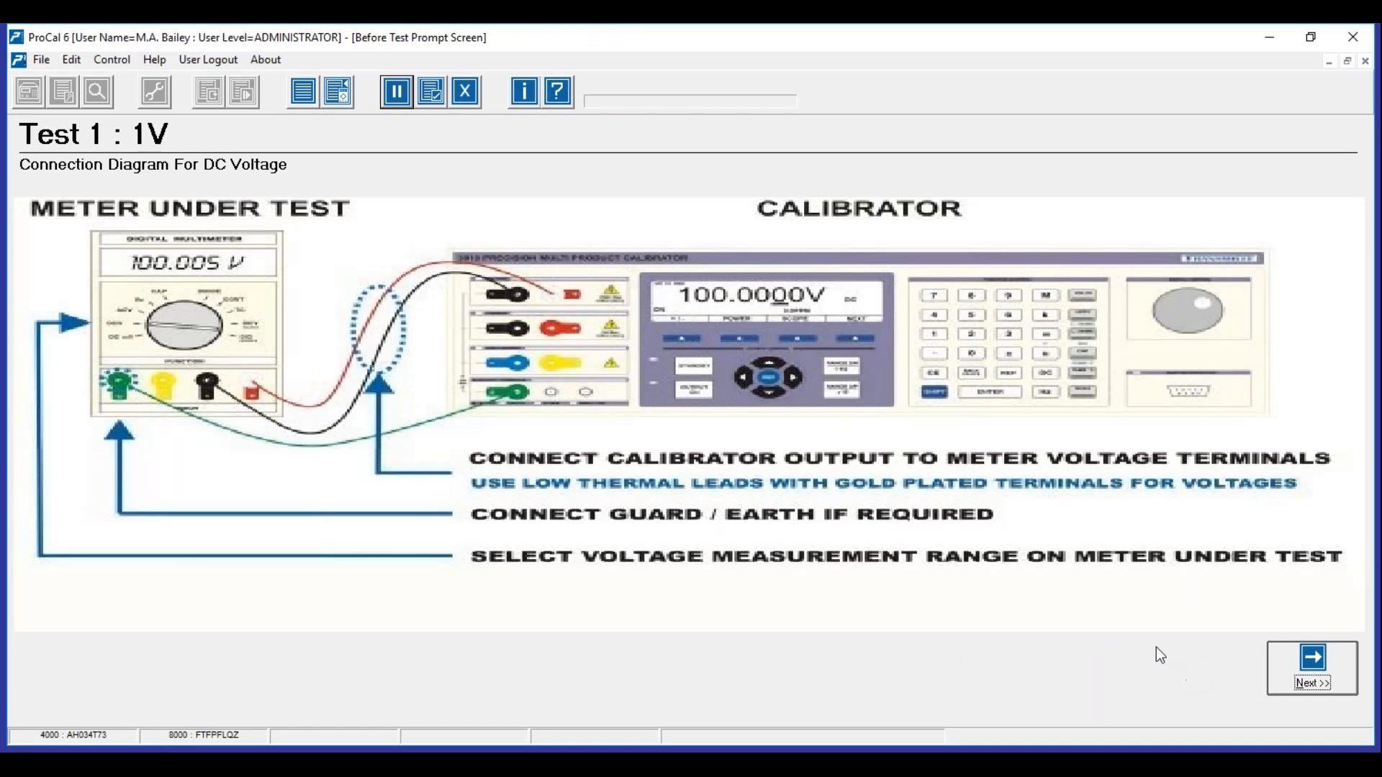
pyautogui.click(1331, 671)
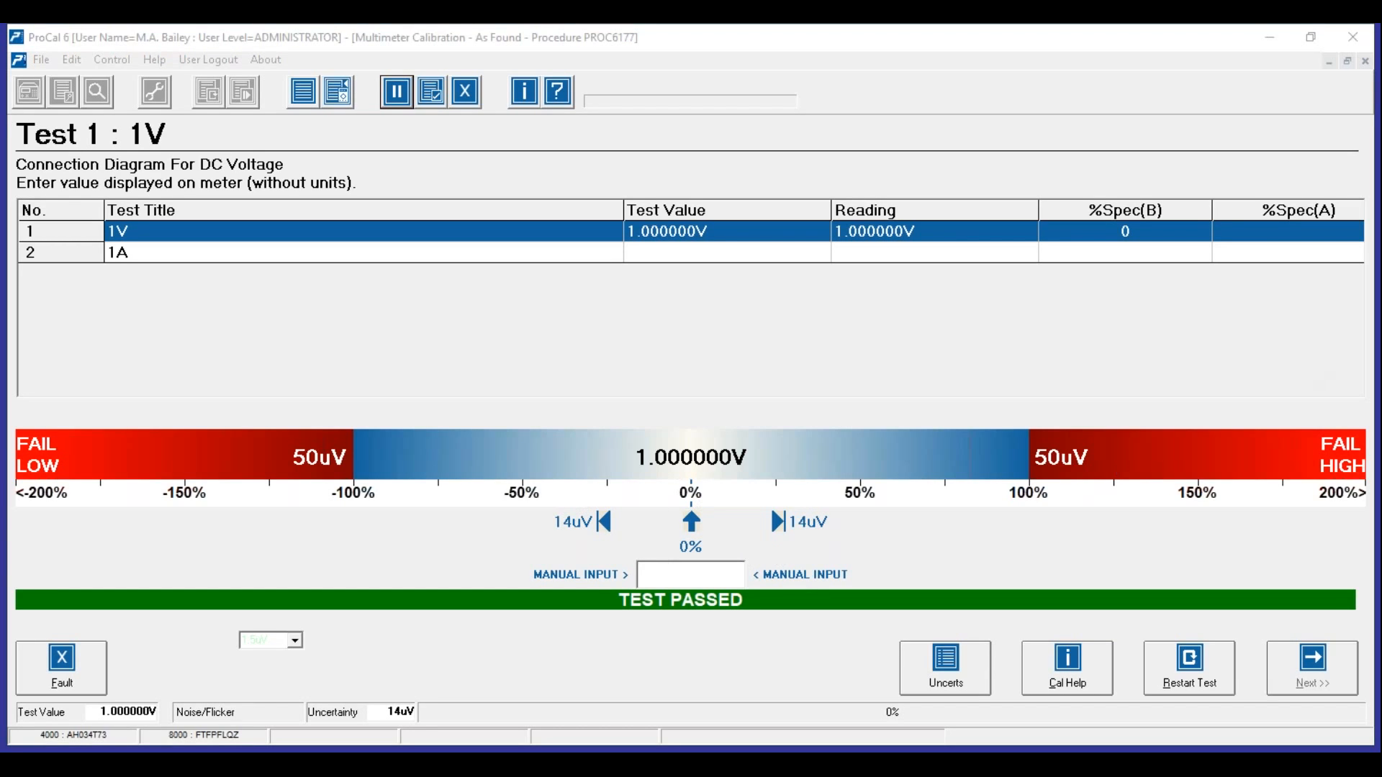
pyautogui.moveTo(590, 488)
pyautogui.mouseDown()
pyautogui.moveTo(554, 548)
pyautogui.moveTo(842, 527)
pyautogui.moveTo(703, 484)
pyautogui.moveTo(595, 478)
pyautogui.mouseUp()
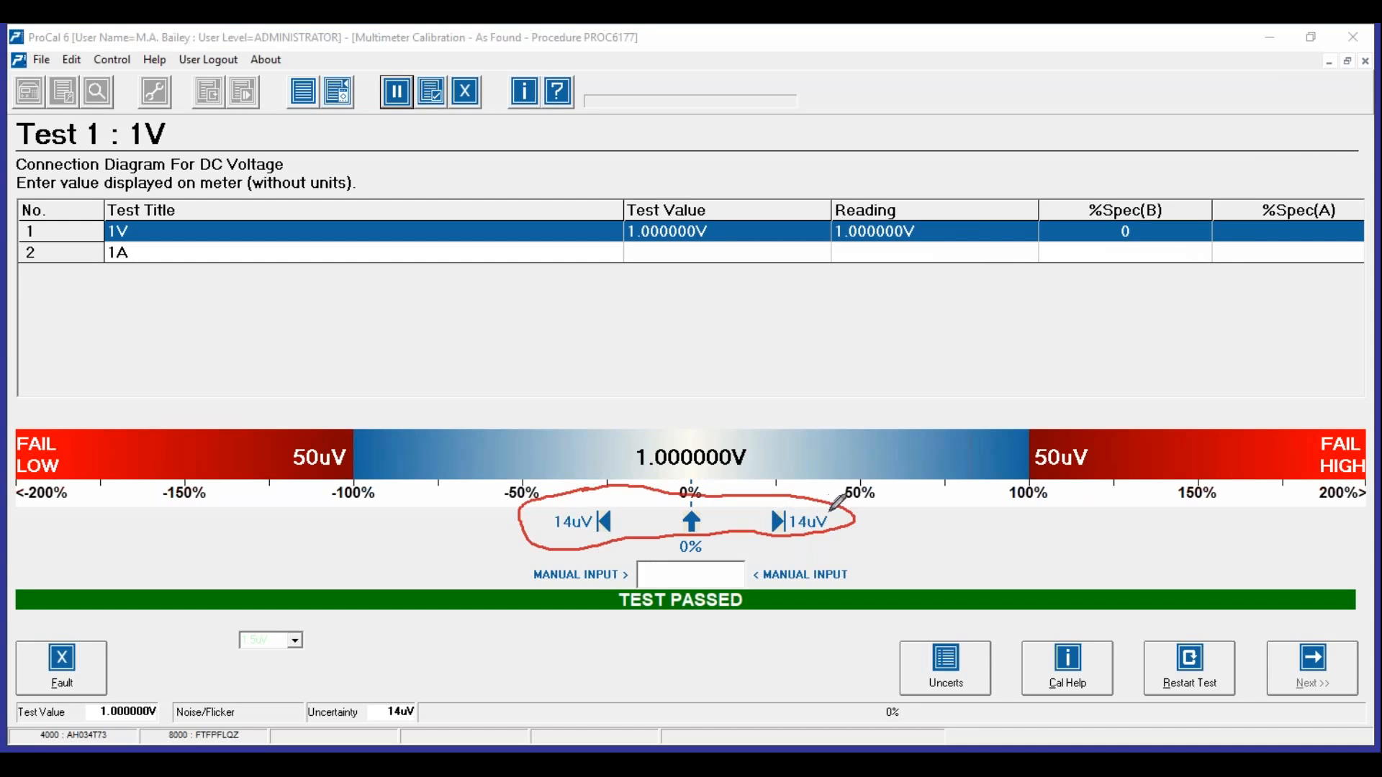
# - Open the uncertainty budget for the re-run 1V test
pyautogui.click(1060, 473)
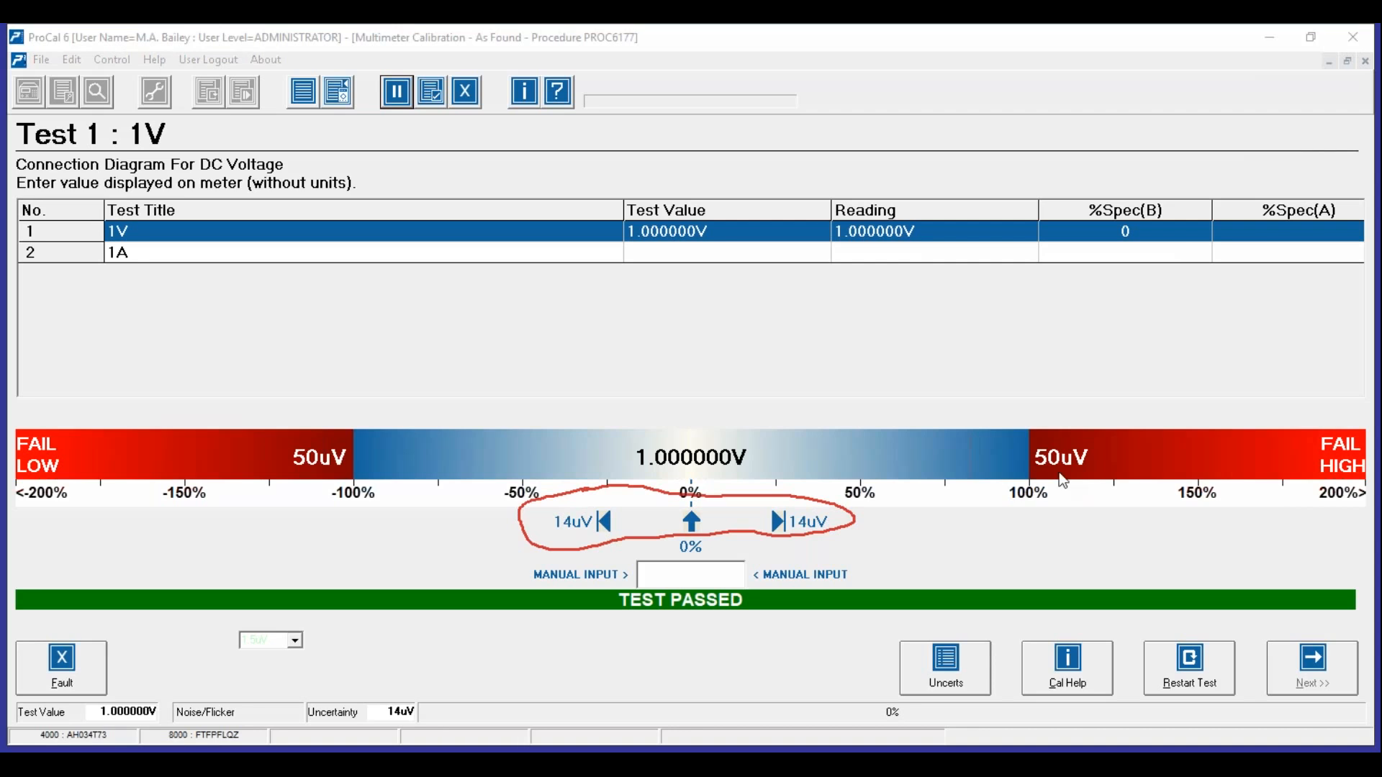
pyautogui.click(939, 651)
pyautogui.click(955, 665)
pyautogui.click(957, 668)
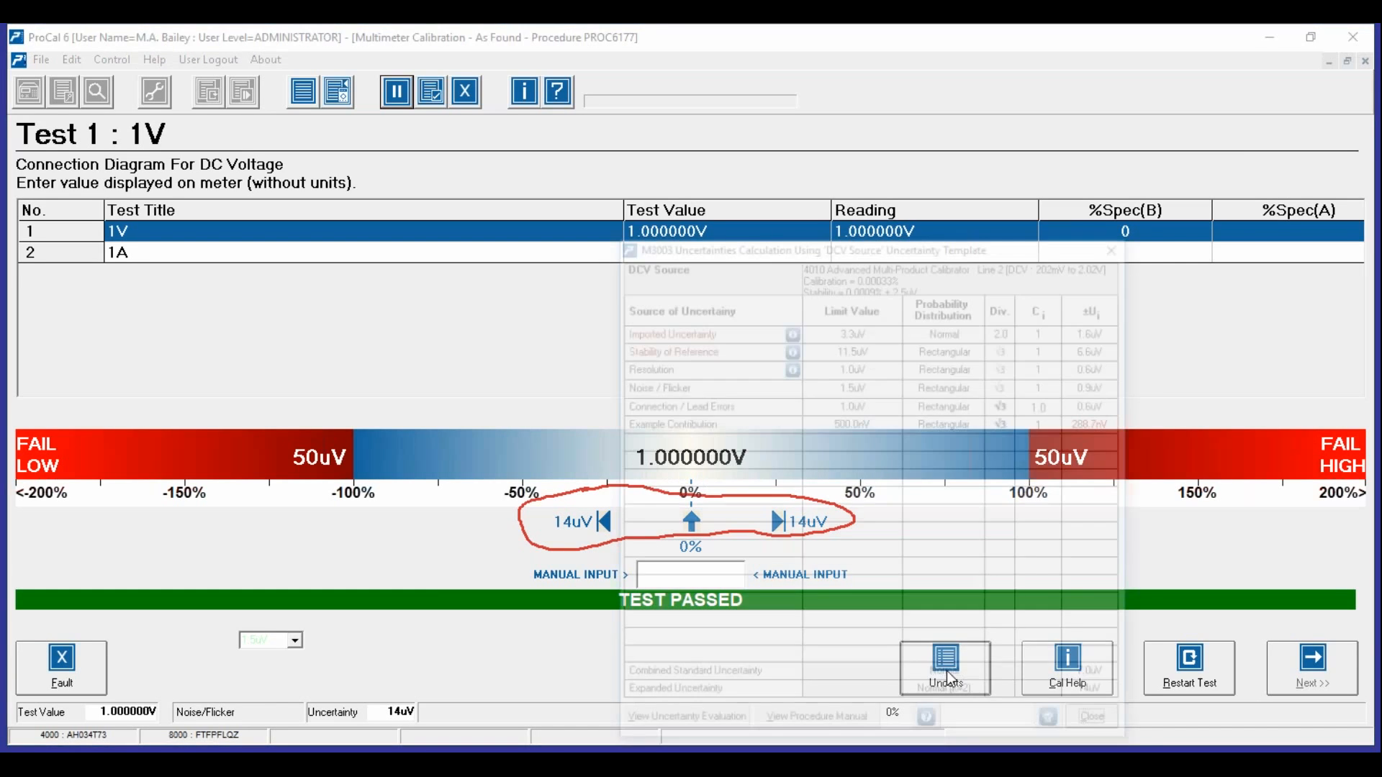
# - Move the budget window up-left, highlight the 1.0uV Resolution term, then close the 14uV budget
pyautogui.moveTo(935, 240); pyautogui.dragTo(790, 153)
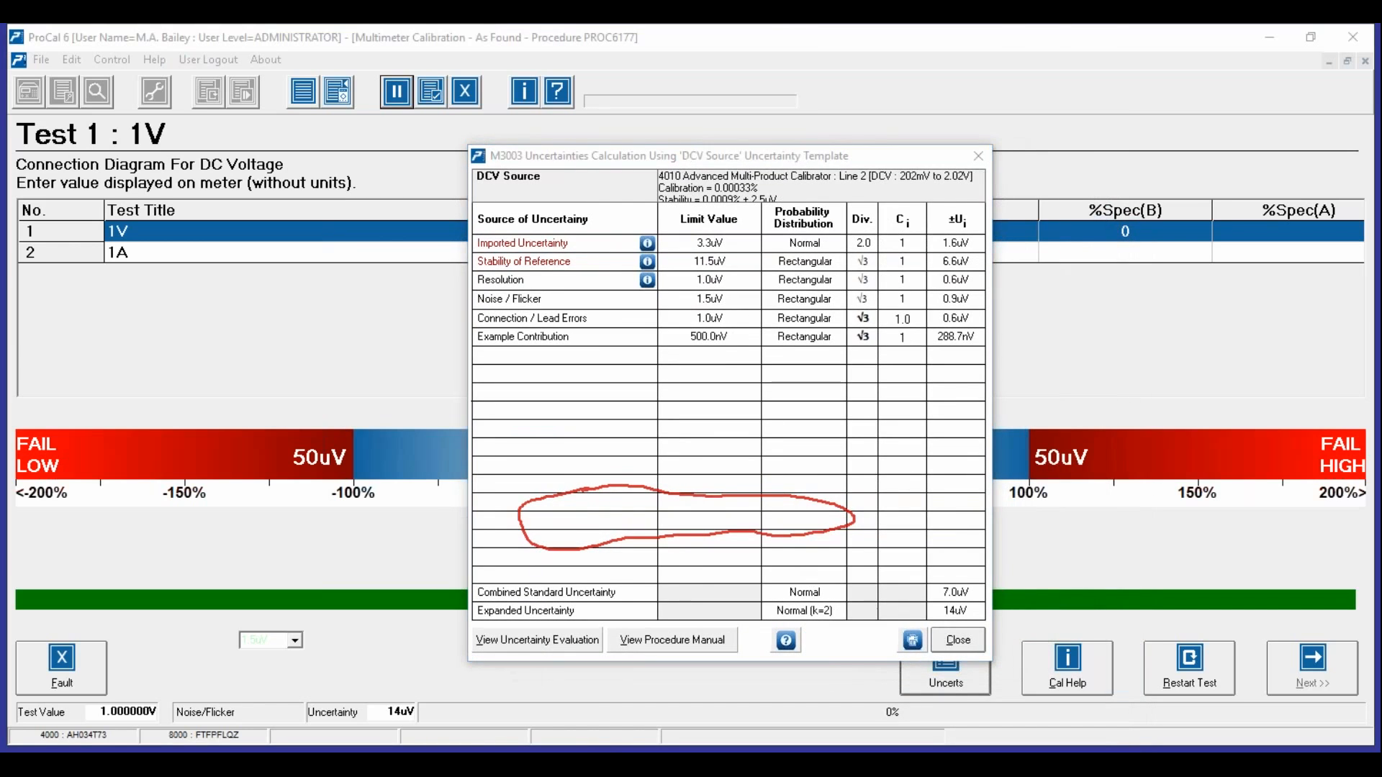
pyautogui.press('Escape')
pyautogui.hotkey('ctrl', '2')
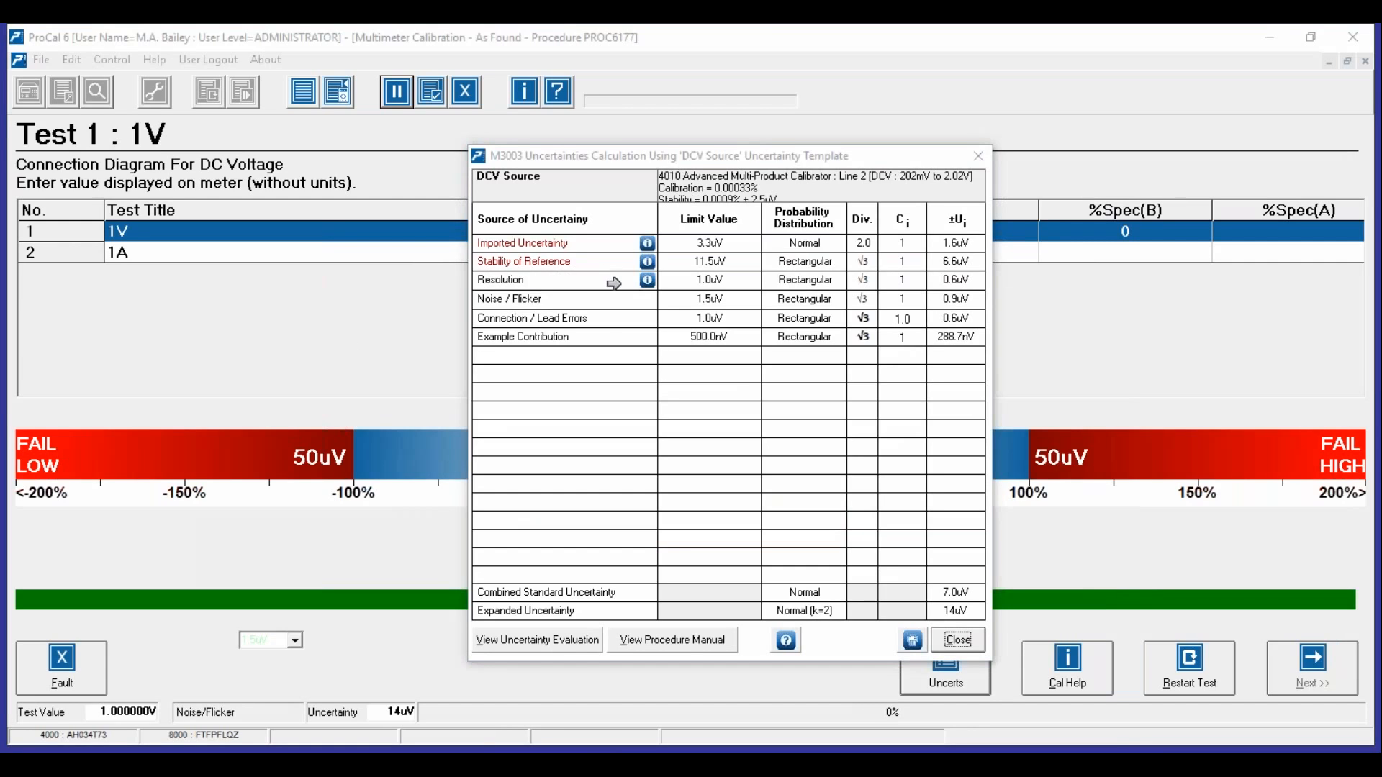
pyautogui.click(672, 279)
pyautogui.click(945, 639)
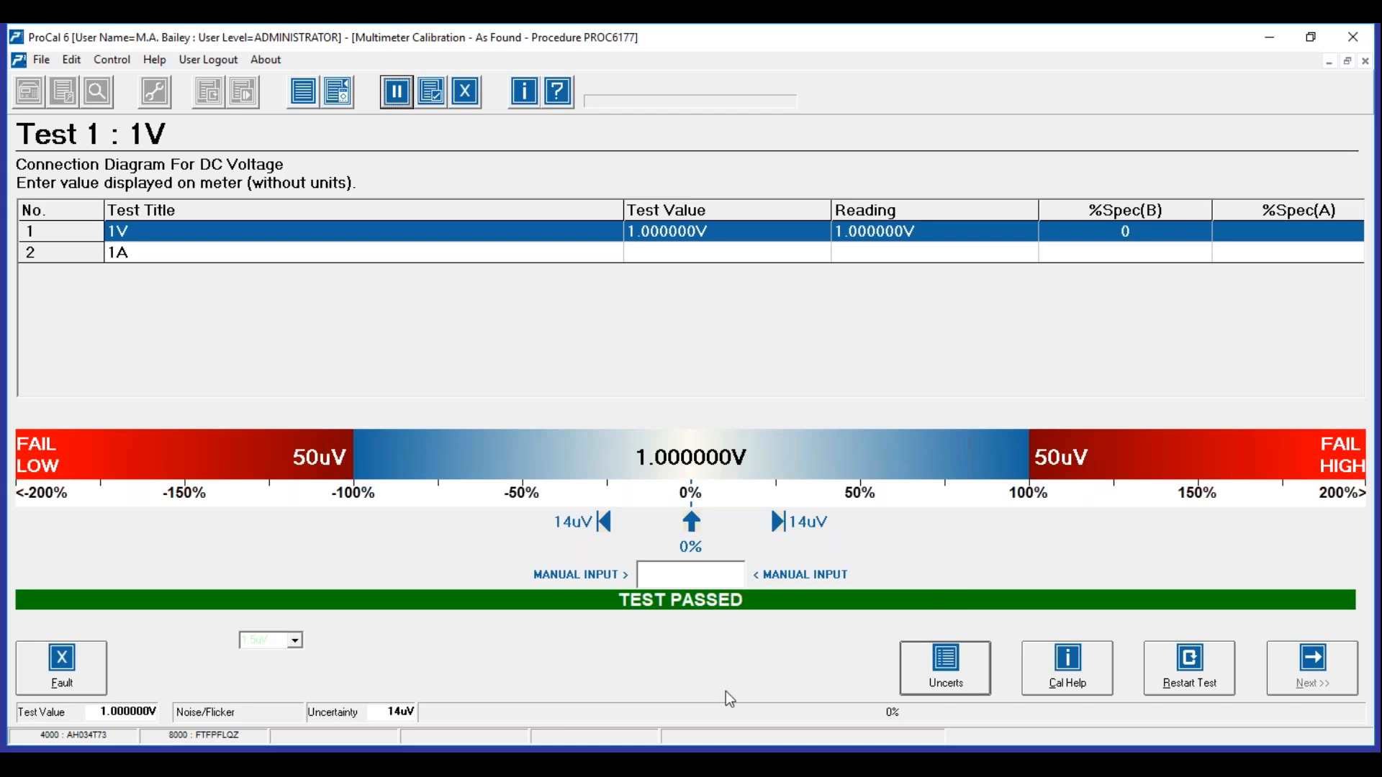
# - Reopen the 1V test's 14uV uncertainty budget to review it, then close it
pyautogui.click(938, 670)
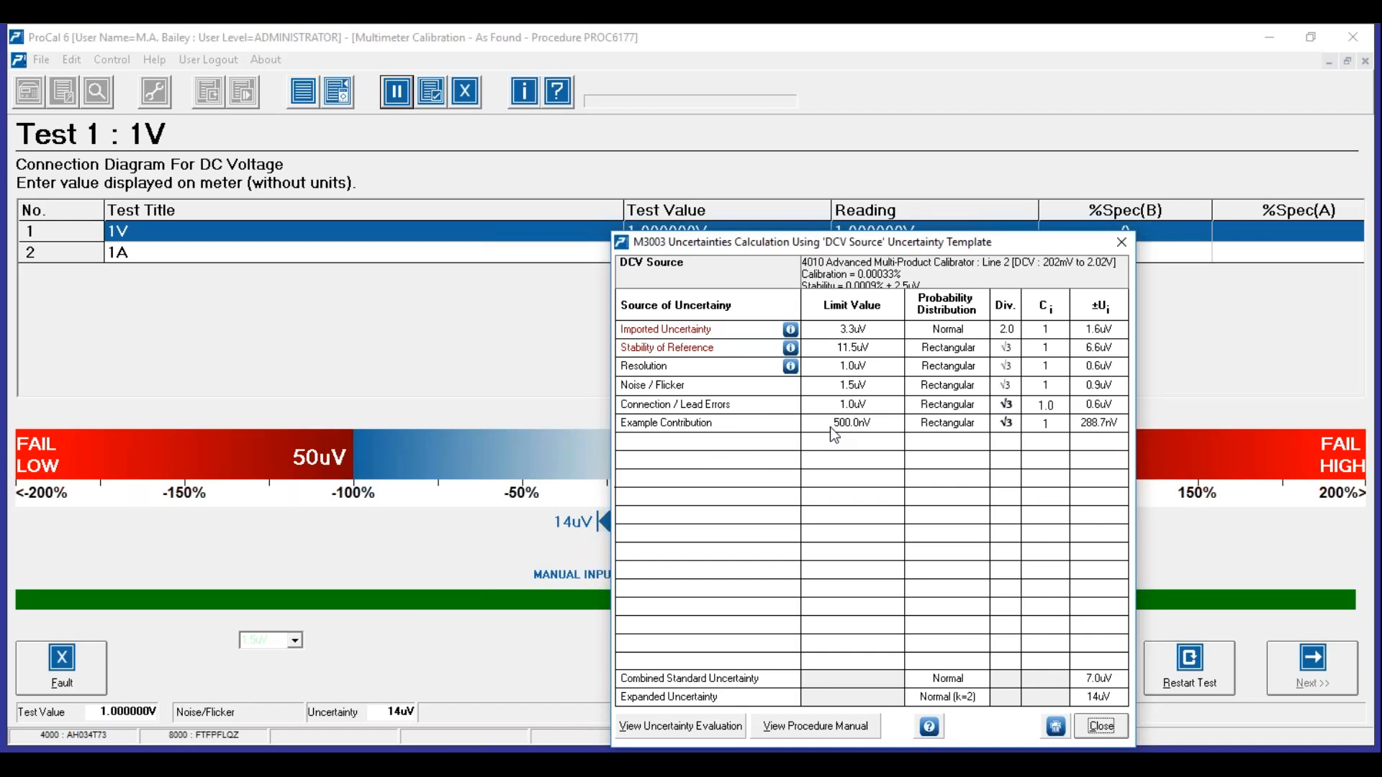
pyautogui.click(1112, 727)
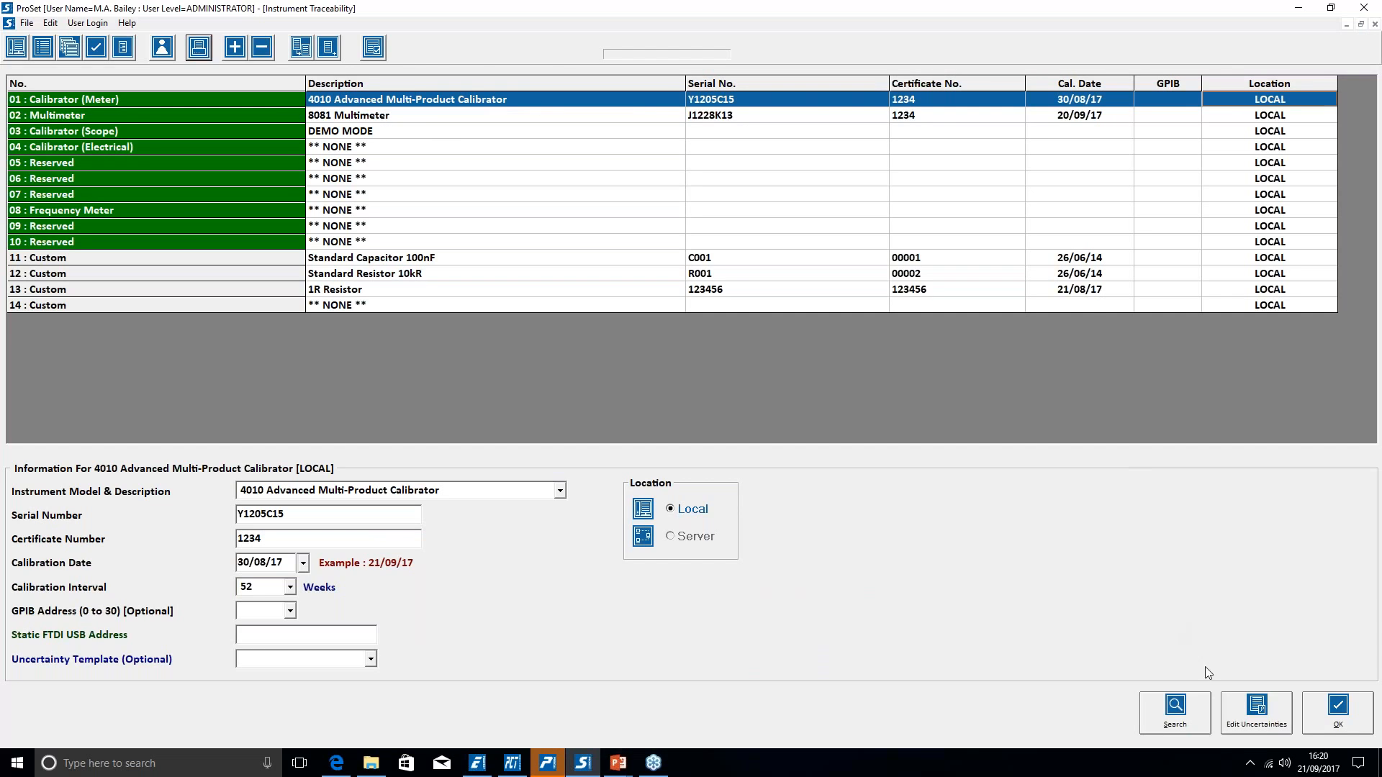
# - Review the 4010 calibrator's uncertainty ranges, close traceability, and go to Edit Uncertainty Templates
pyautogui.click(1256, 712)
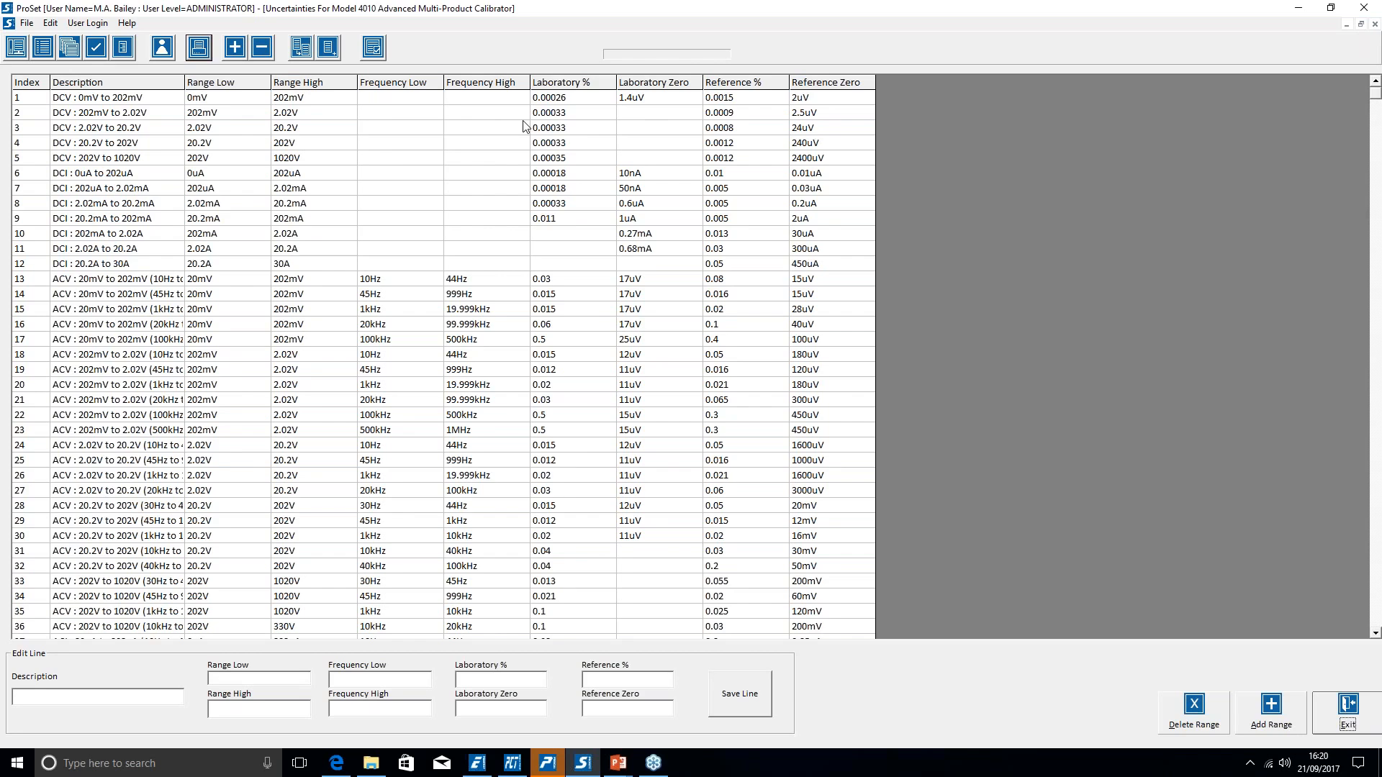
pyautogui.click(1348, 709)
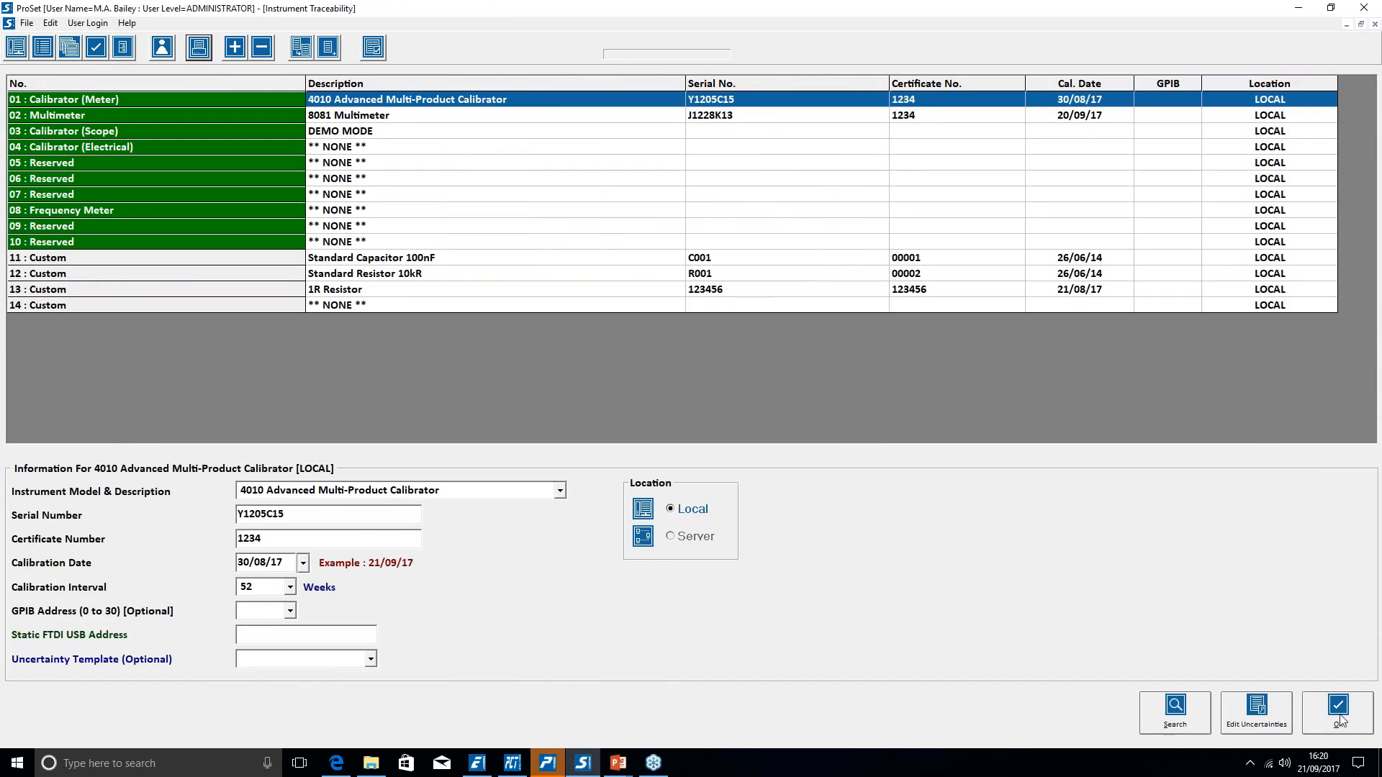
pyautogui.click(1337, 713)
pyautogui.click(12, 23)
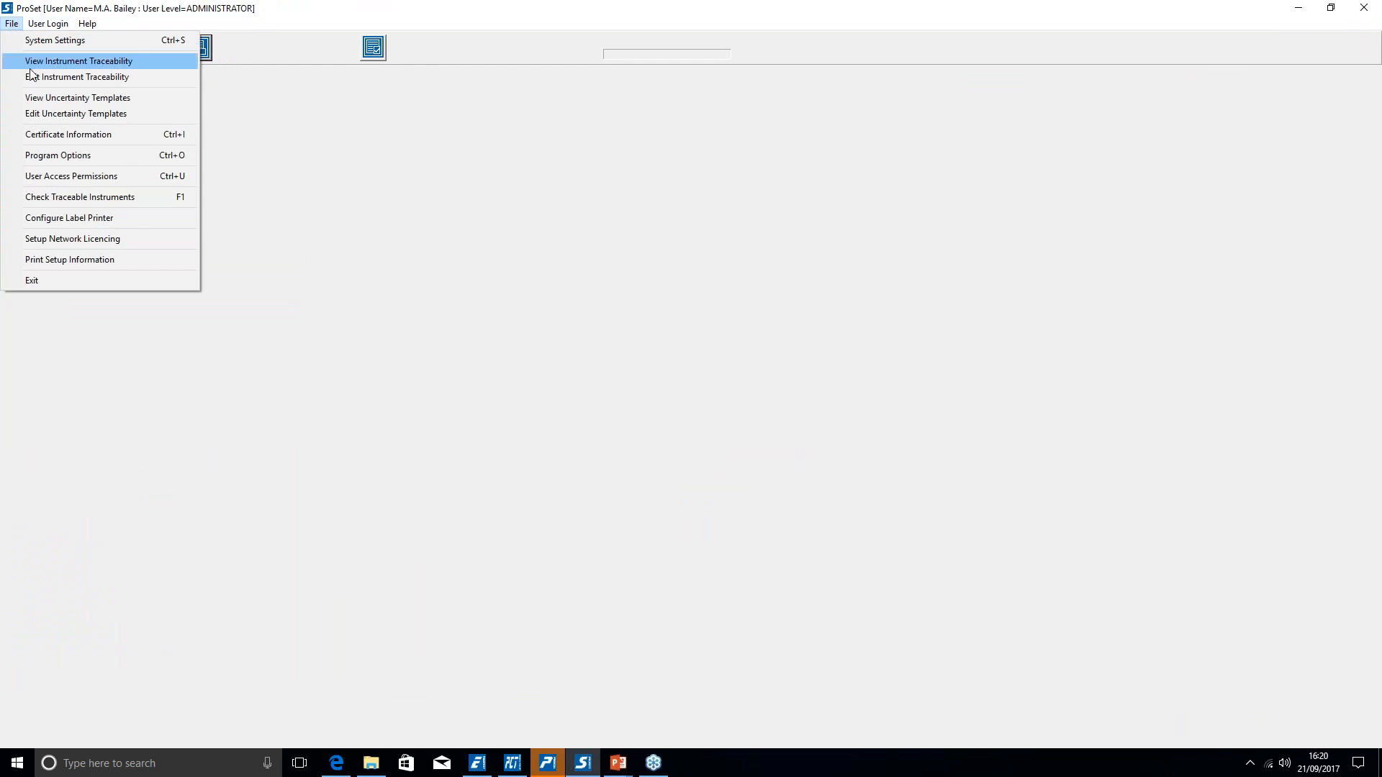
pyautogui.click(65, 114)
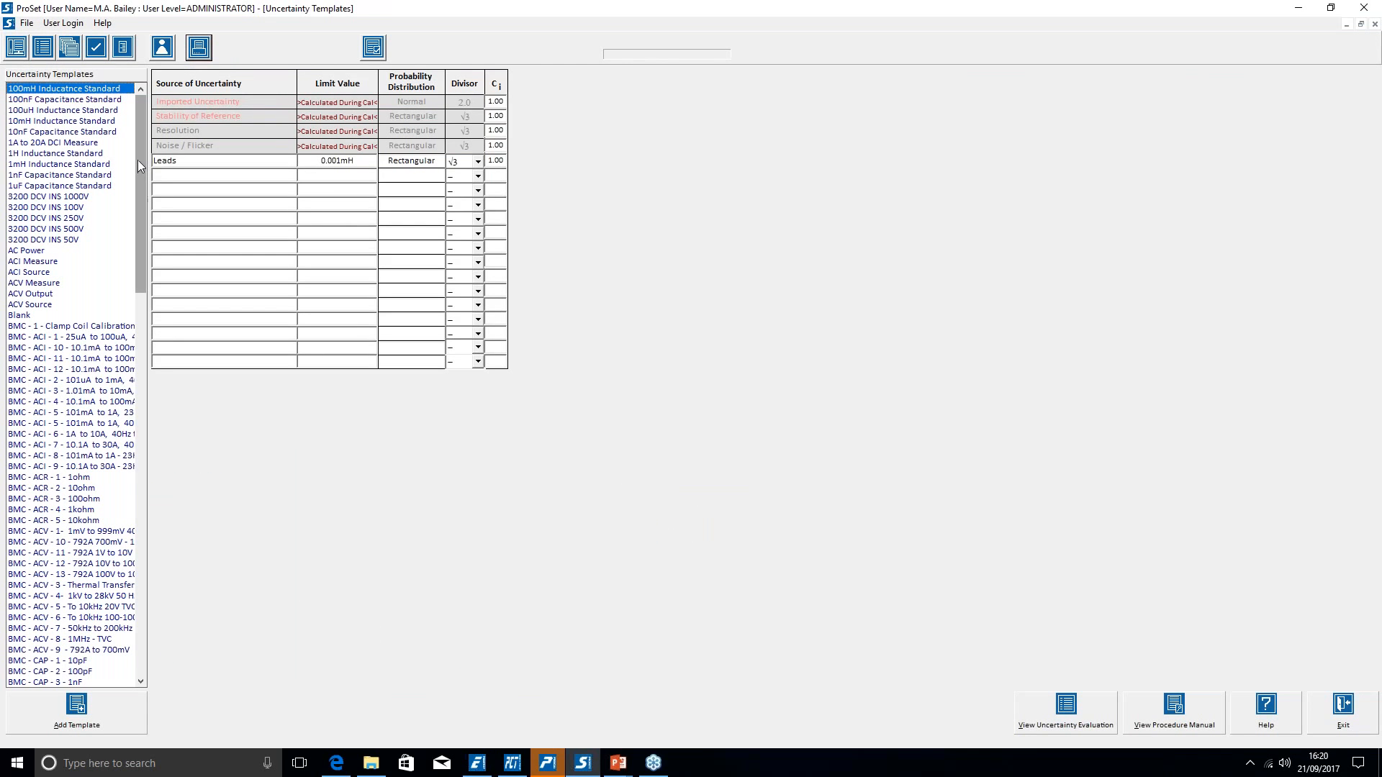
# - Open the DCV Source template, with Connection / Lead Errors 1uV and Example Contribution 0.5uV, and select its first empty row
pyautogui.moveTo(138, 161); pyautogui.dragTo(170, 512)
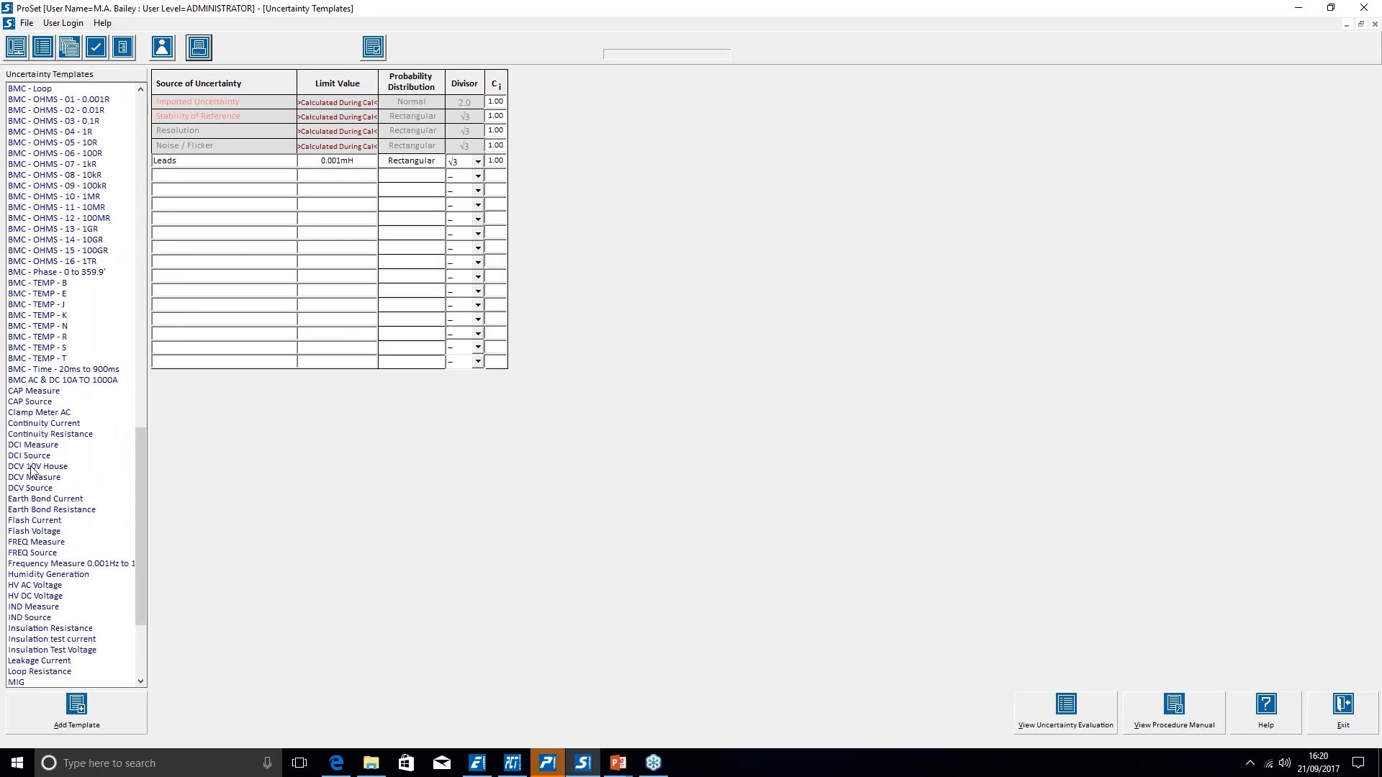
pyautogui.click(33, 487)
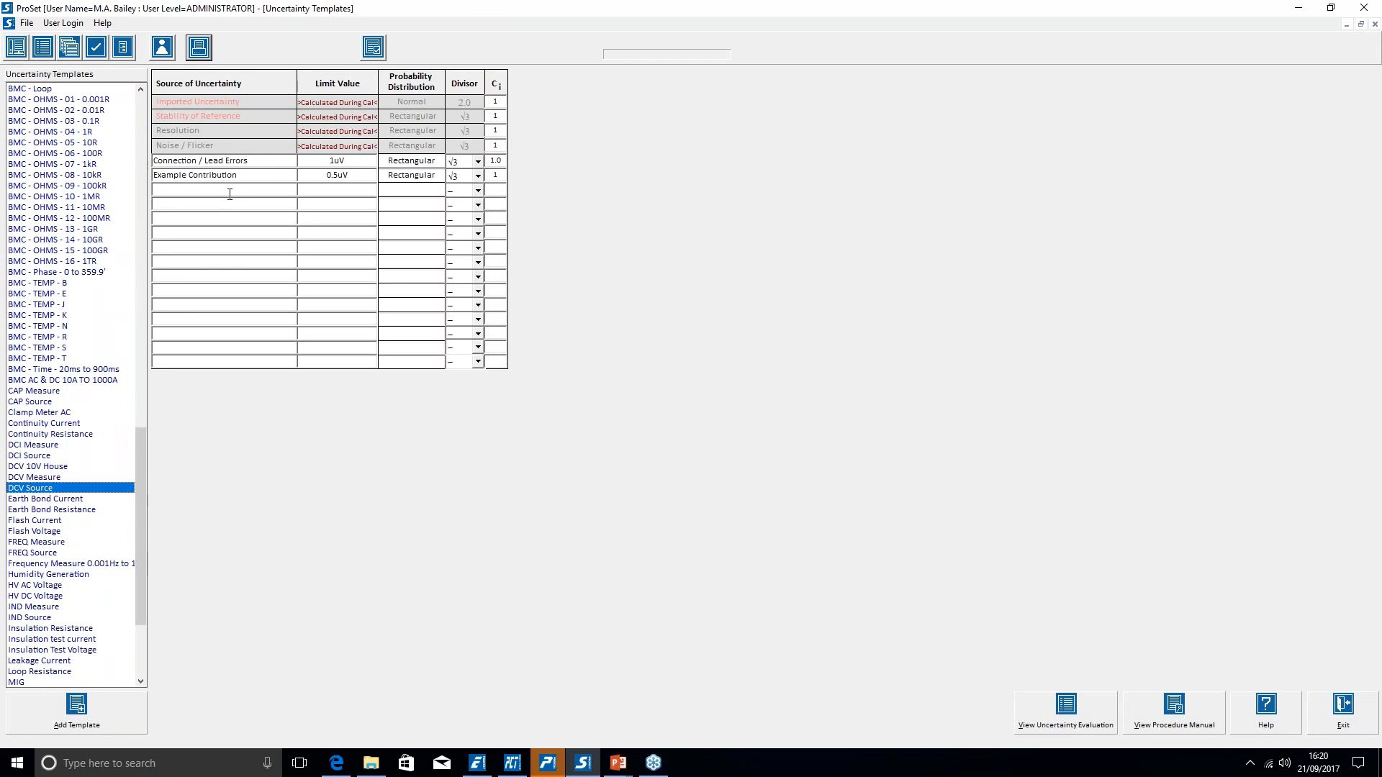
pyautogui.click(1168, 196)
pyautogui.click(1182, 261)
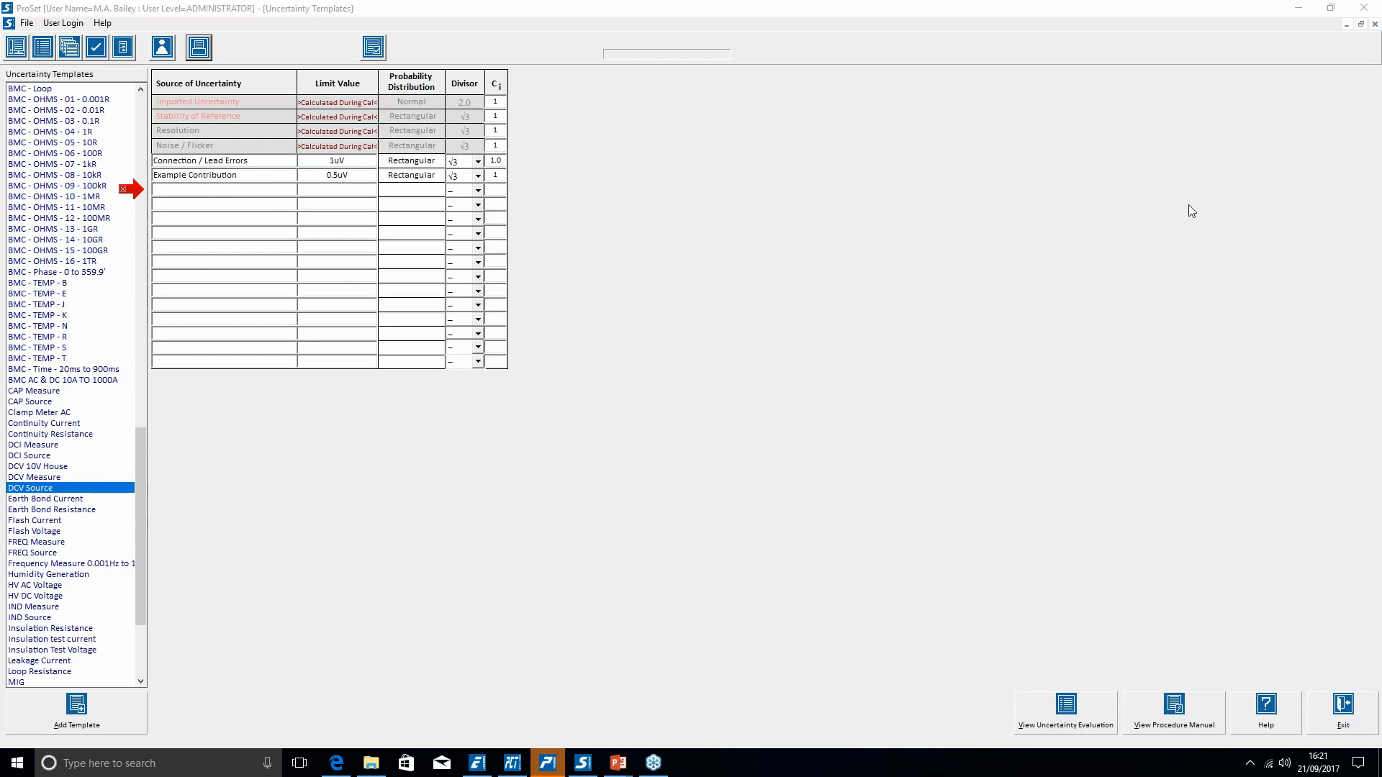
pyautogui.click(243, 186)
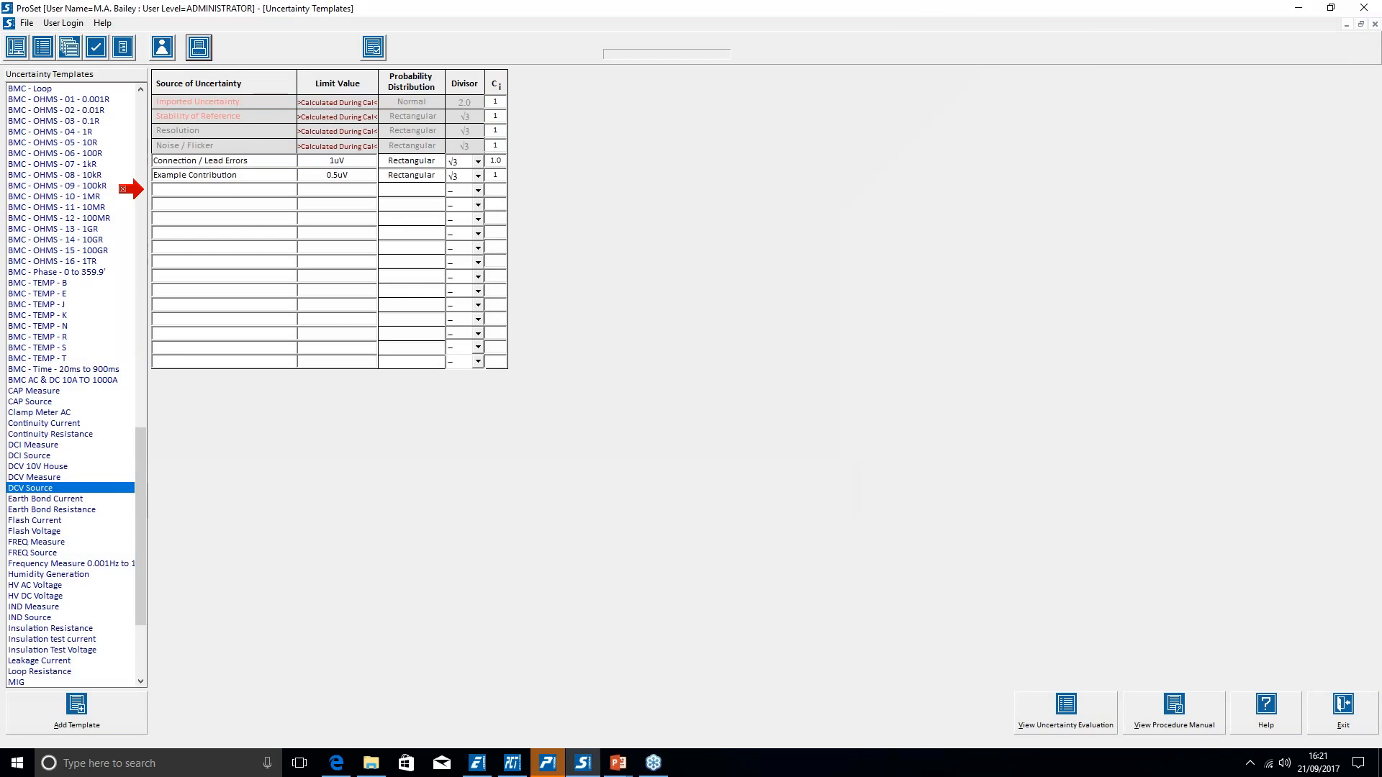
# - Add a 'Short term stability' line with limit 1ppm, divisor √3 and Ci 1
pyautogui.write('Se')
pyautogui.press('BackSpace')
pyautogui.write('hort term stability')
pyautogui.press('Tab')
pyautogui.write('1ppm')
pyautogui.click(478, 190)
pyautogui.click(464, 255)
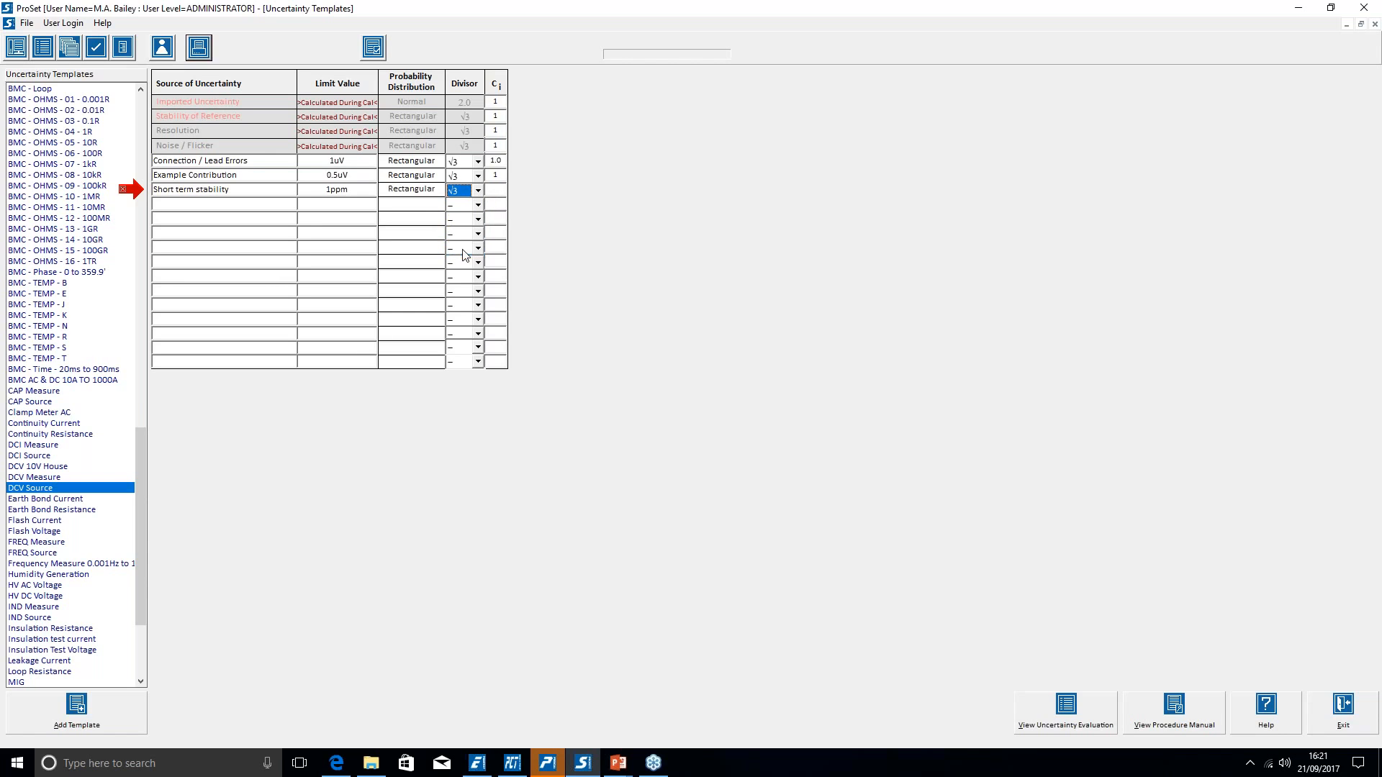
pyautogui.press('1')
pyautogui.click(479, 190)
pyautogui.click(472, 253)
pyautogui.click(497, 190)
pyautogui.write('1')
# - Reload the DCV Source template to confirm the new line and erase the screen annotation
pyautogui.click(51, 490)
pyautogui.rightClick(1200, 280)
pyautogui.click(1200, 280)
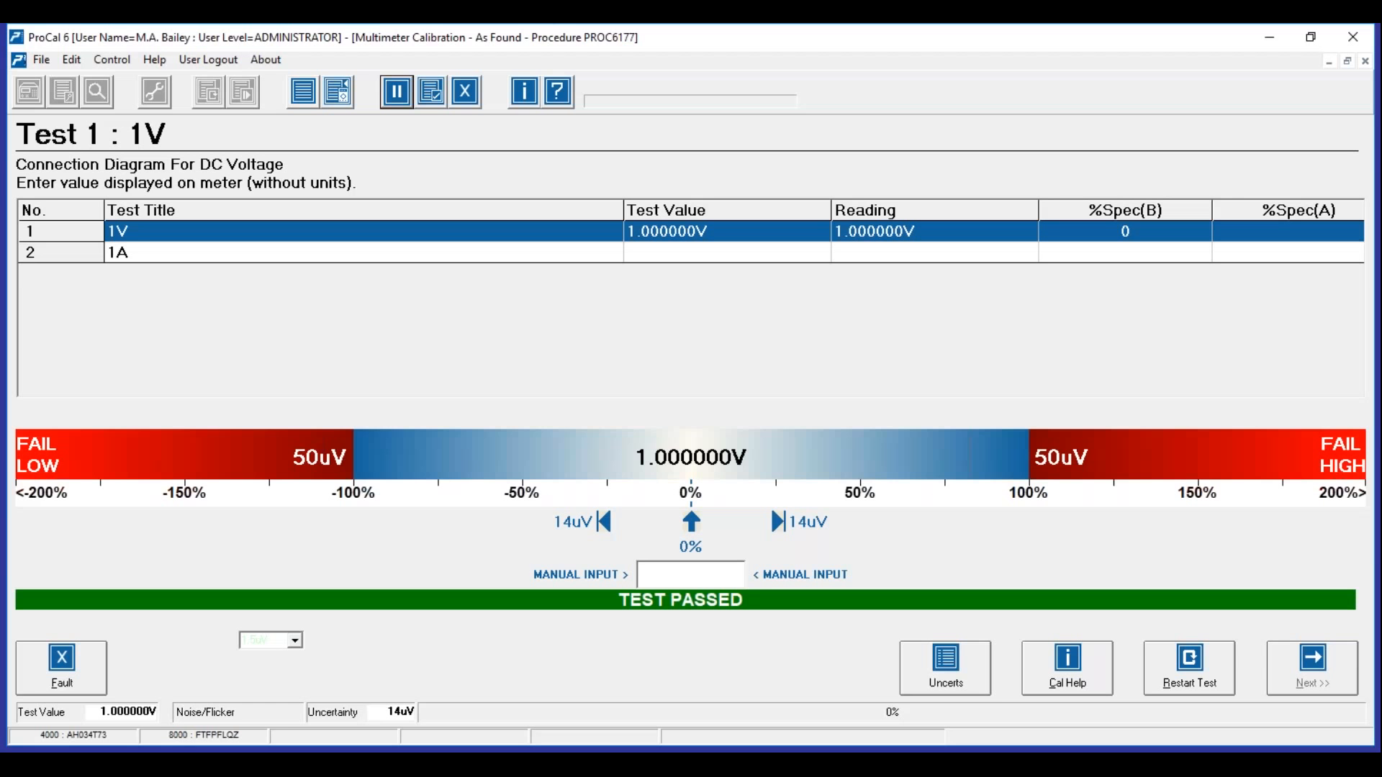
# - Restart the 1V test and open its budget, now showing 10.0uV short term stability and 18uV expanded
pyautogui.click(1189, 679)
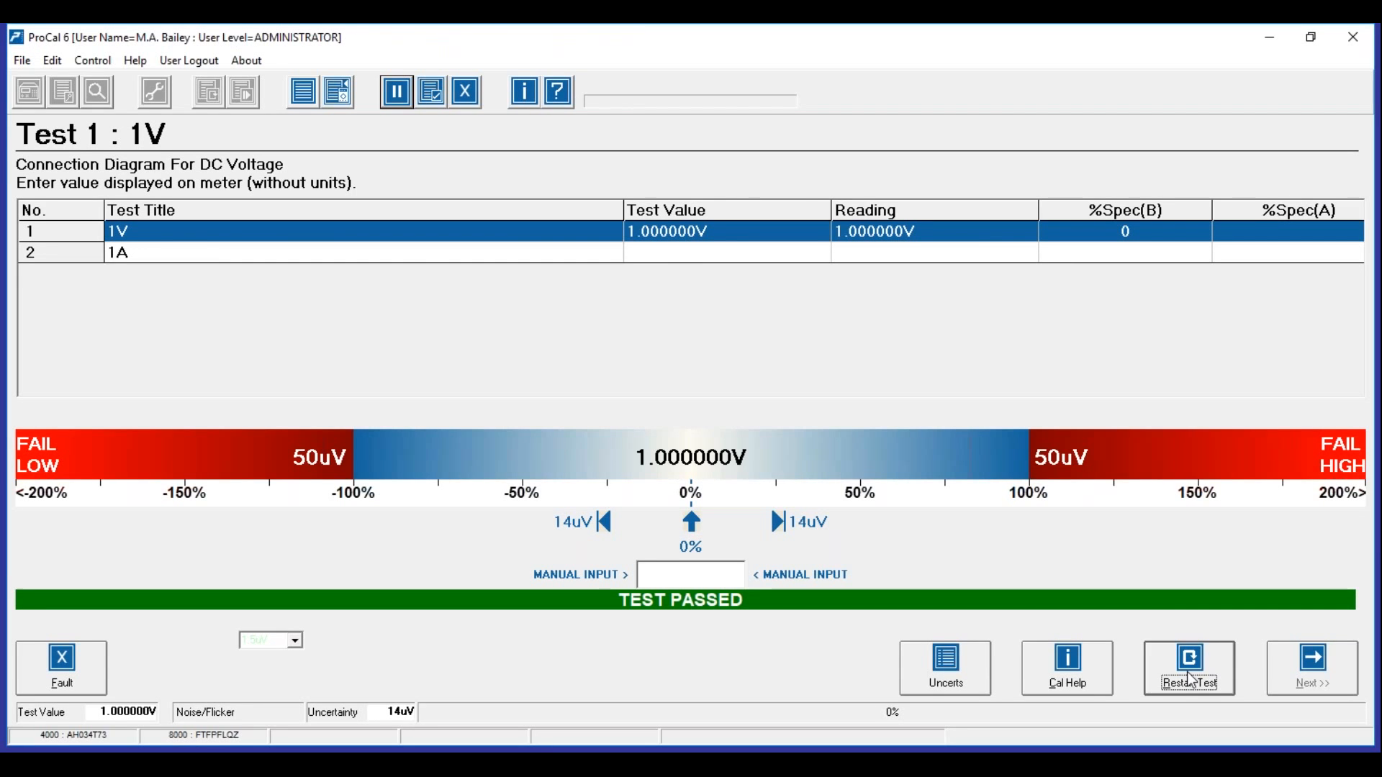
pyautogui.press('Return')
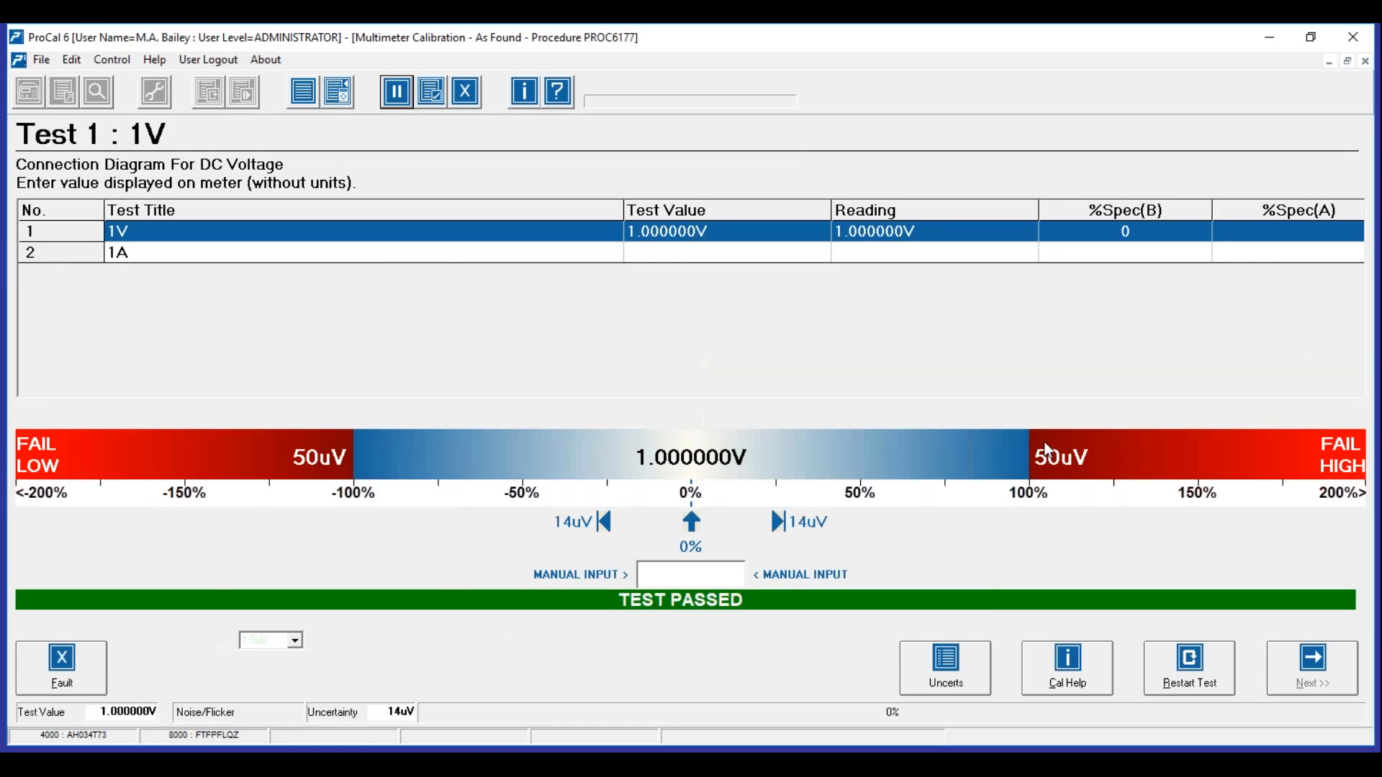
pyautogui.click(963, 676)
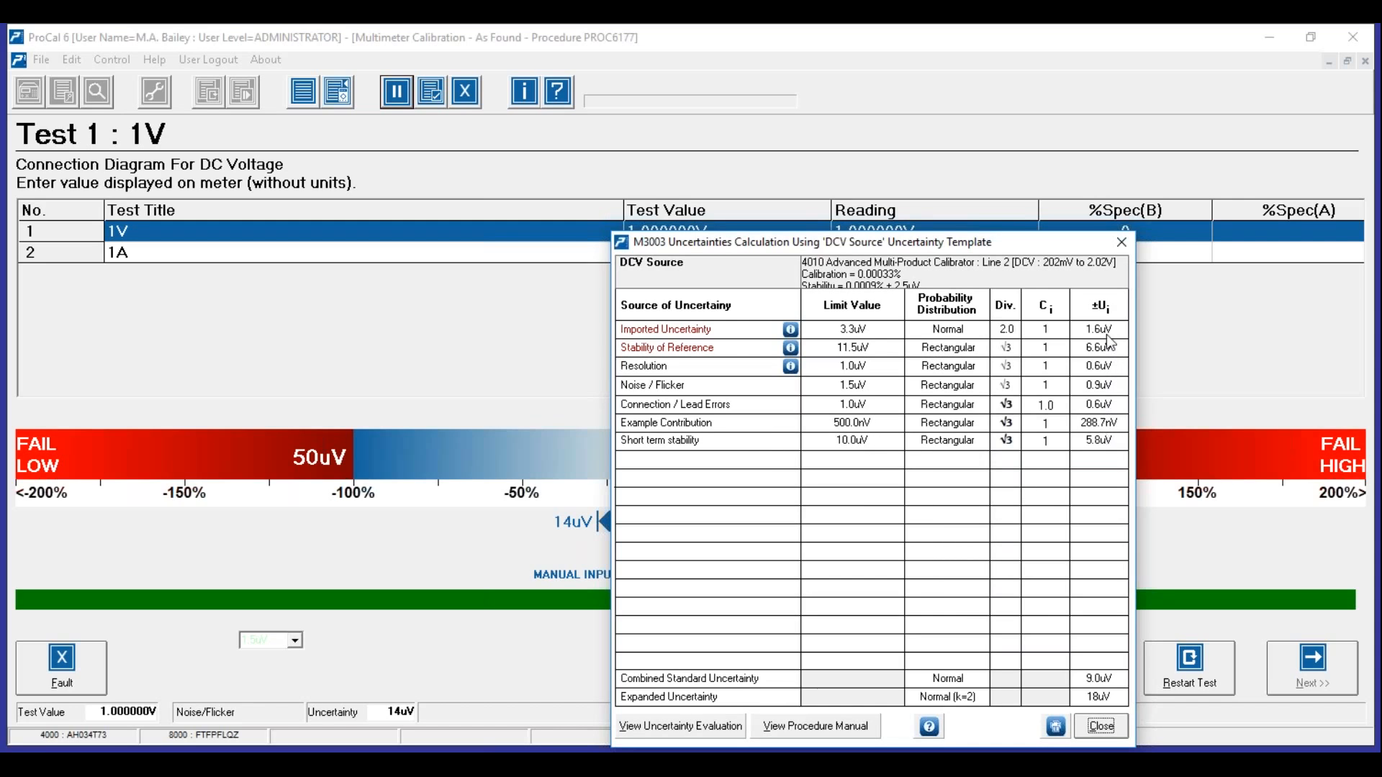
# - Confirm the 1V test's 18uV uncertainty budget, close it, and return to ProSet
pyautogui.click(1101, 727)
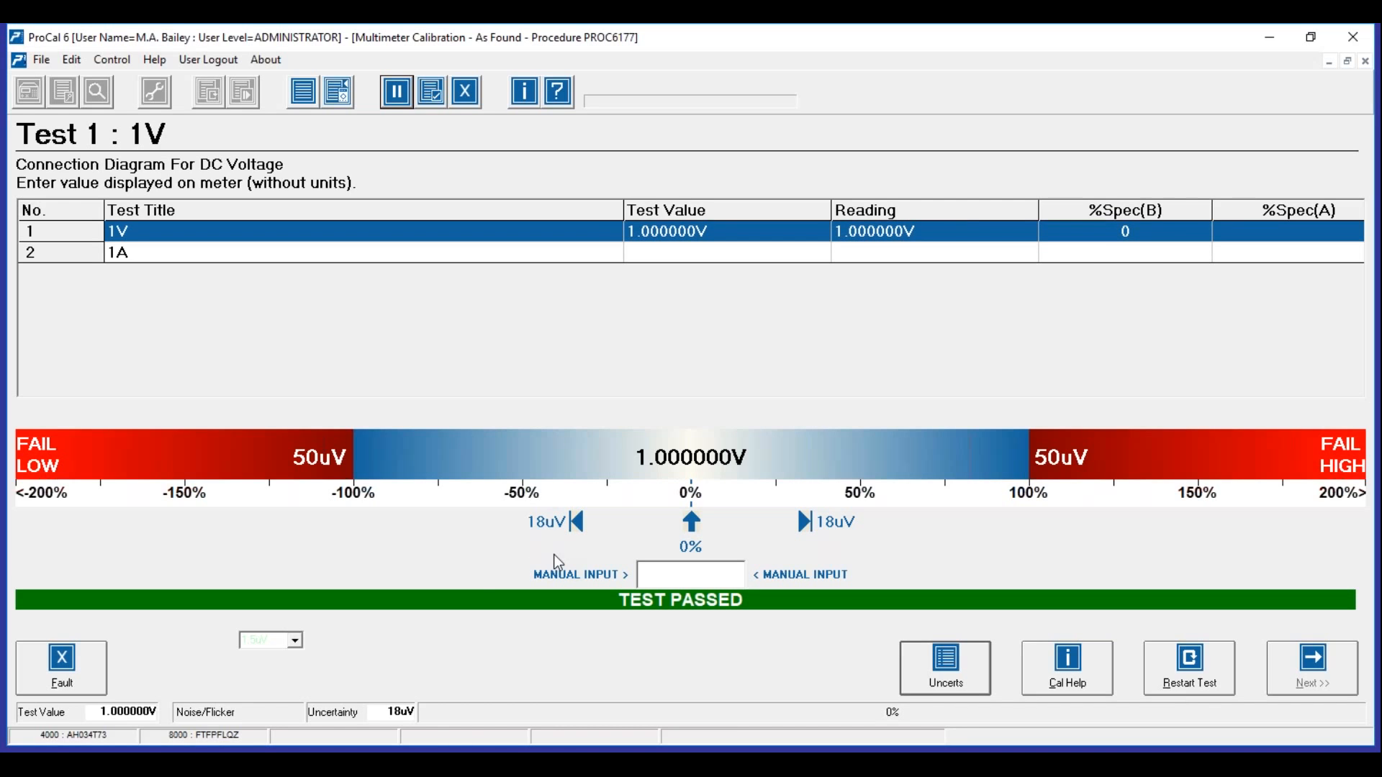
pyautogui.click(948, 680)
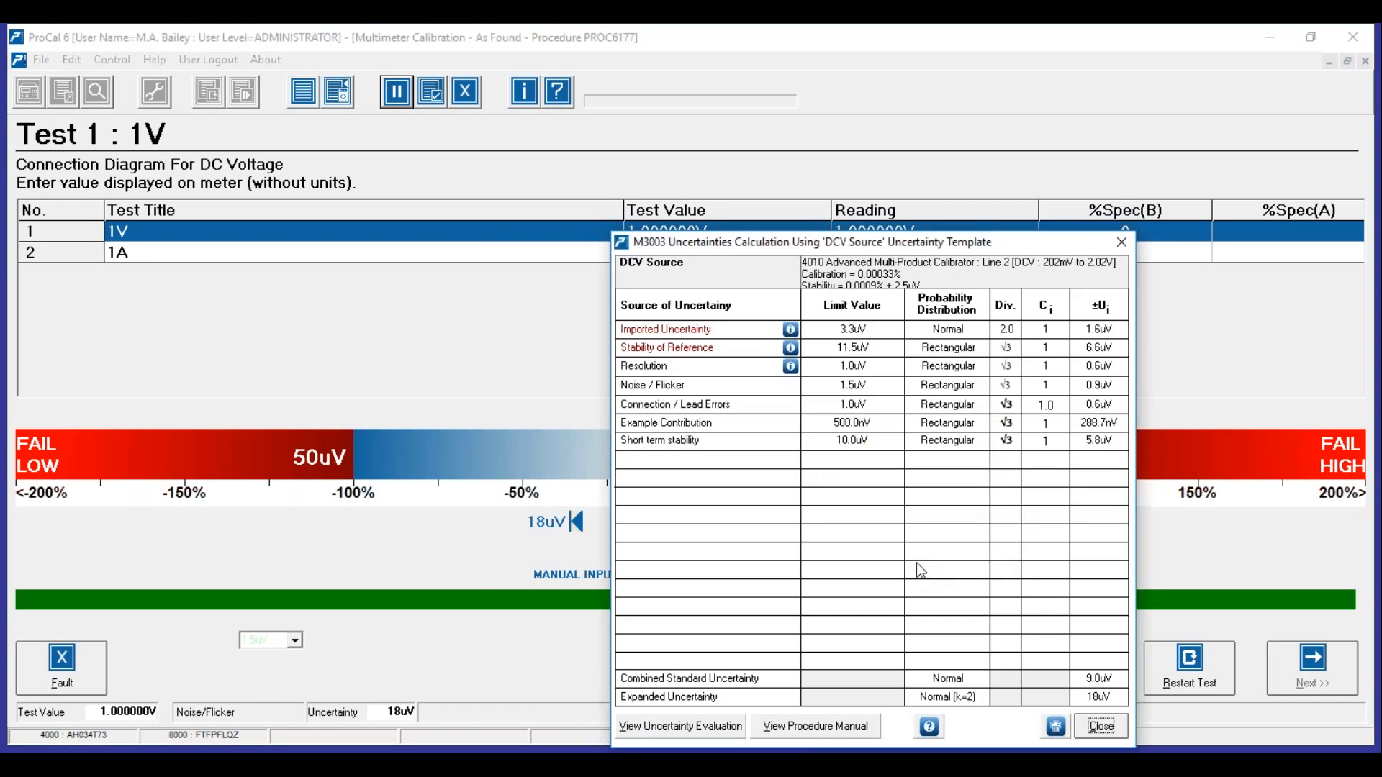
pyautogui.moveTo(946, 243); pyautogui.dragTo(869, 172)
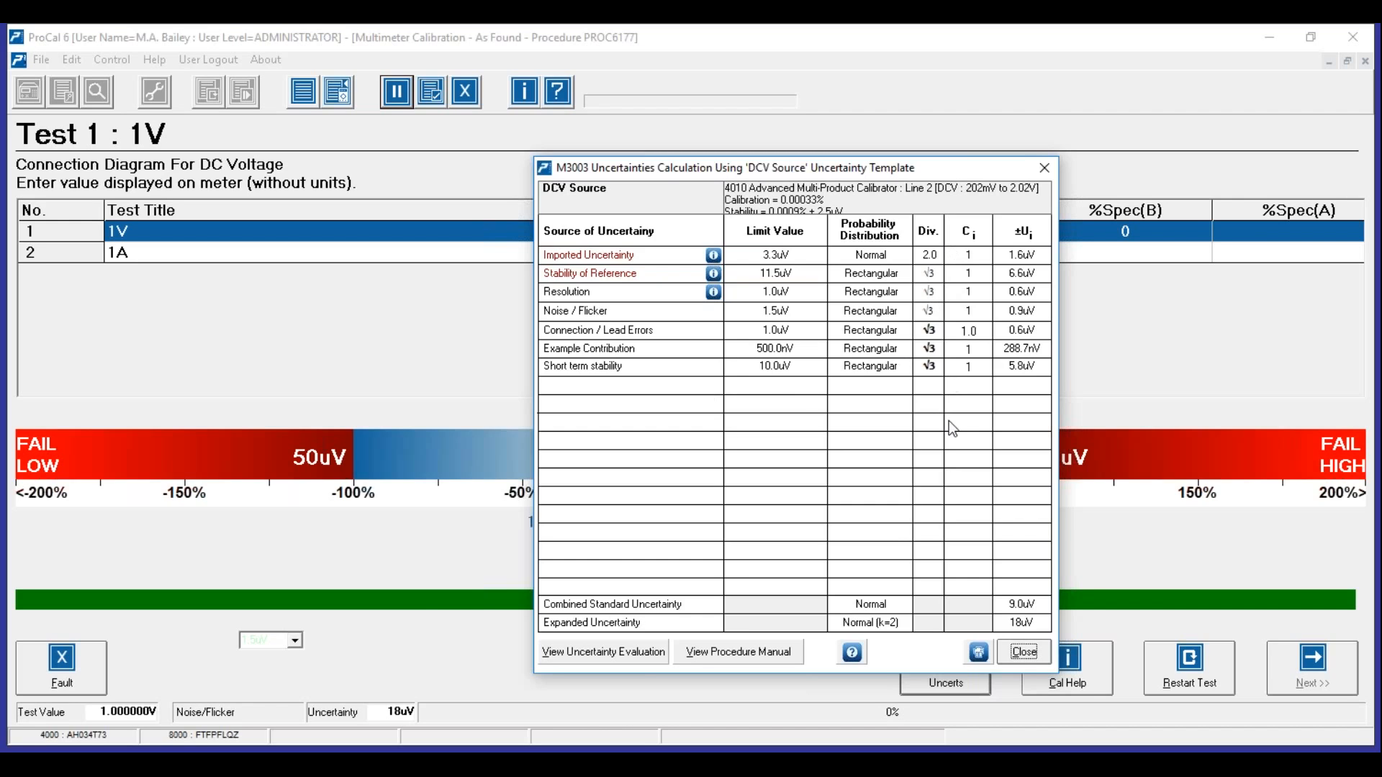
pyautogui.click(1028, 648)
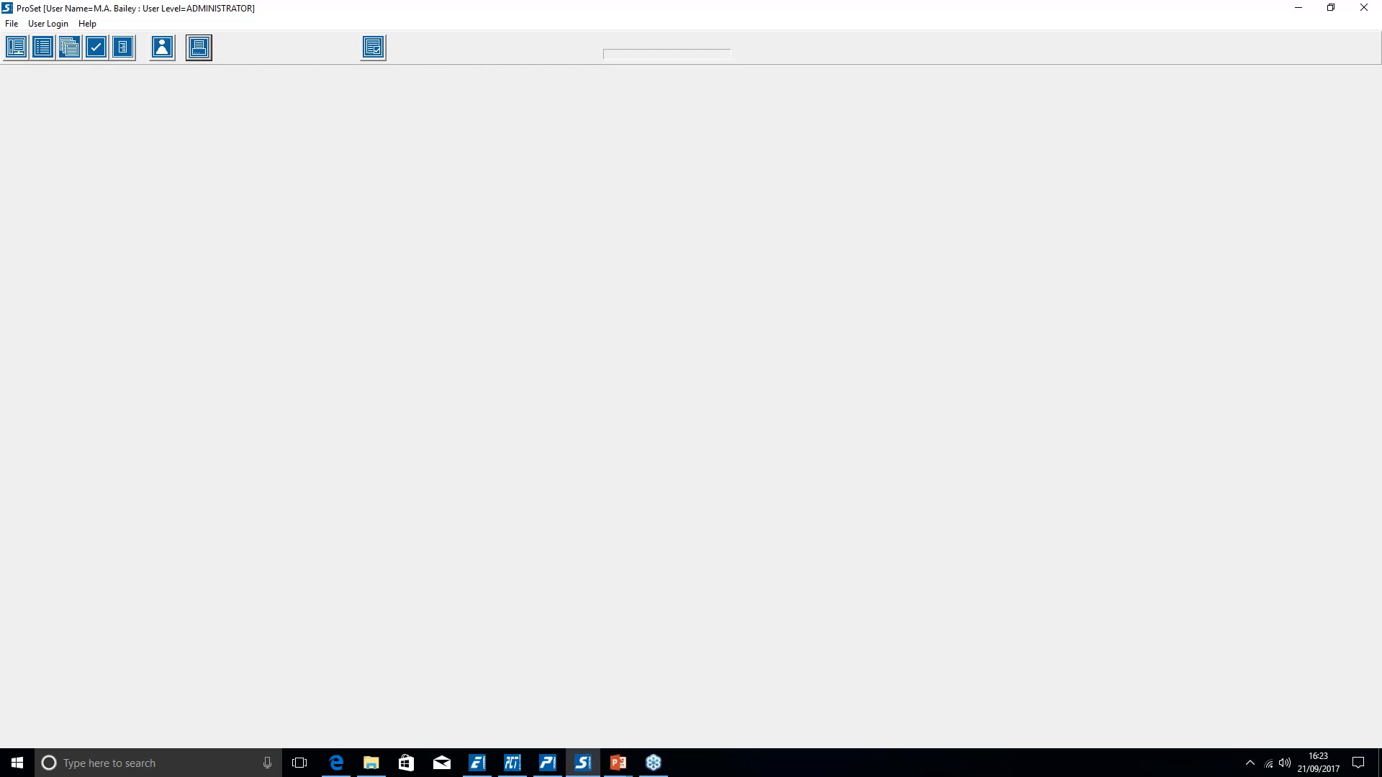
pyautogui.click(12, 24)
# - Change the 4010 calibrator's DCV 202mV–2.02V Reference % from 0.0009 to 0.0020 and save it
pyautogui.click(45, 77)
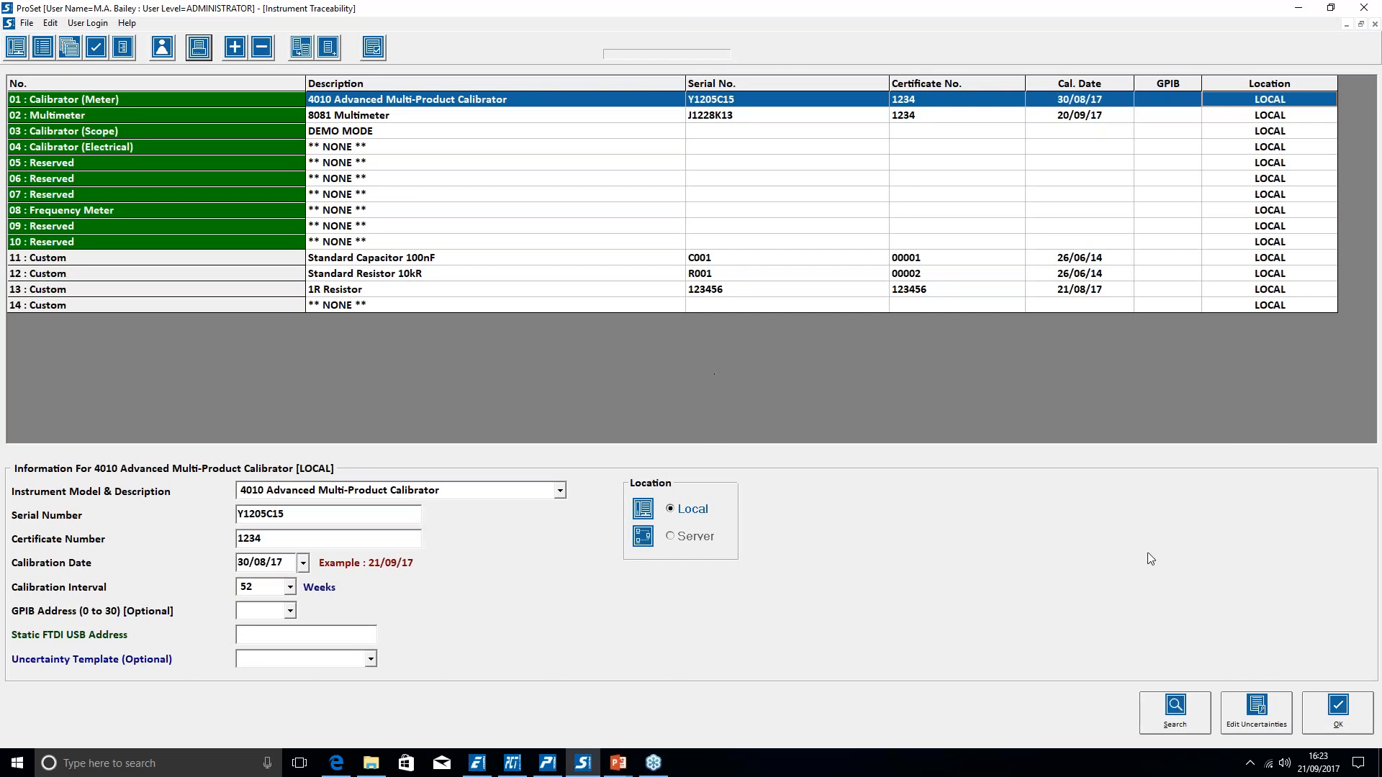
pyautogui.click(1255, 708)
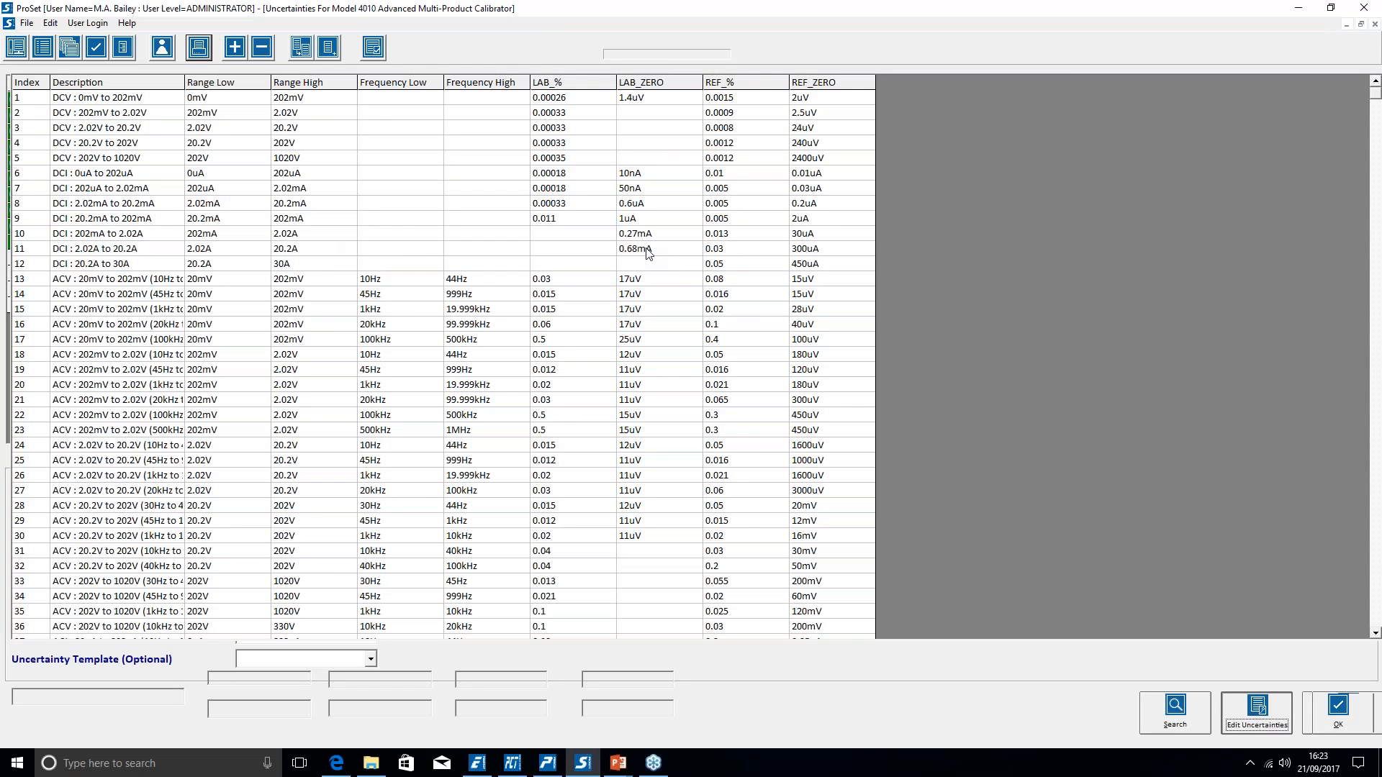
pyautogui.click(99, 115)
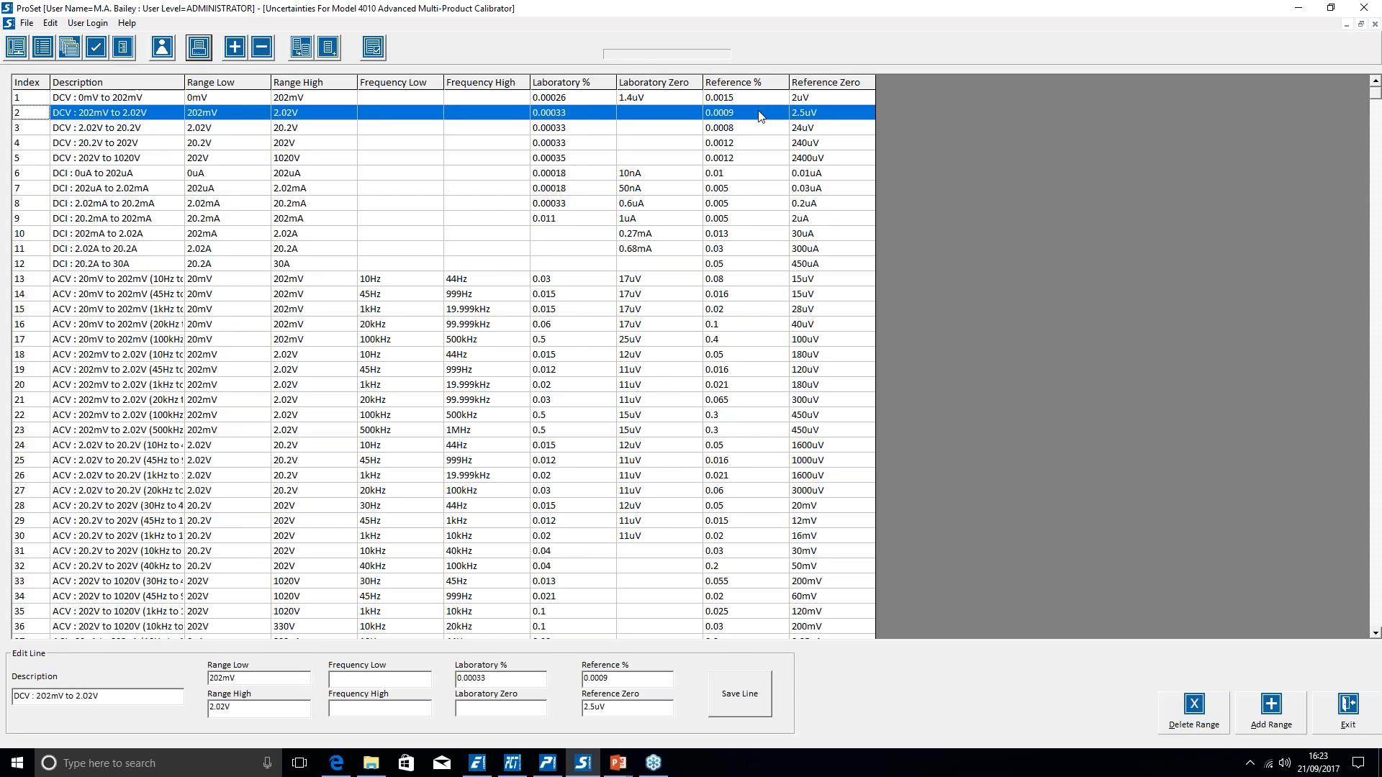
pyautogui.click(617, 677)
pyautogui.click(744, 703)
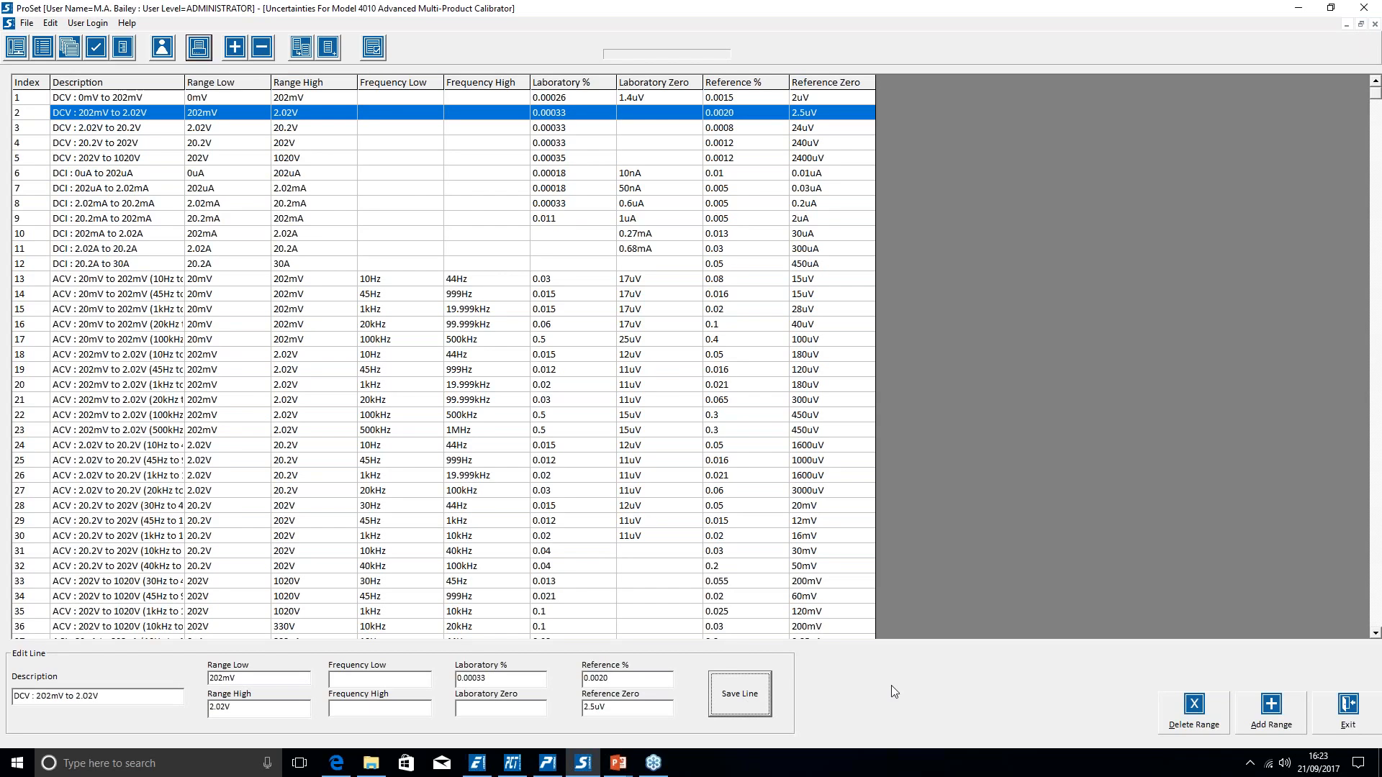
pyautogui.click(1348, 709)
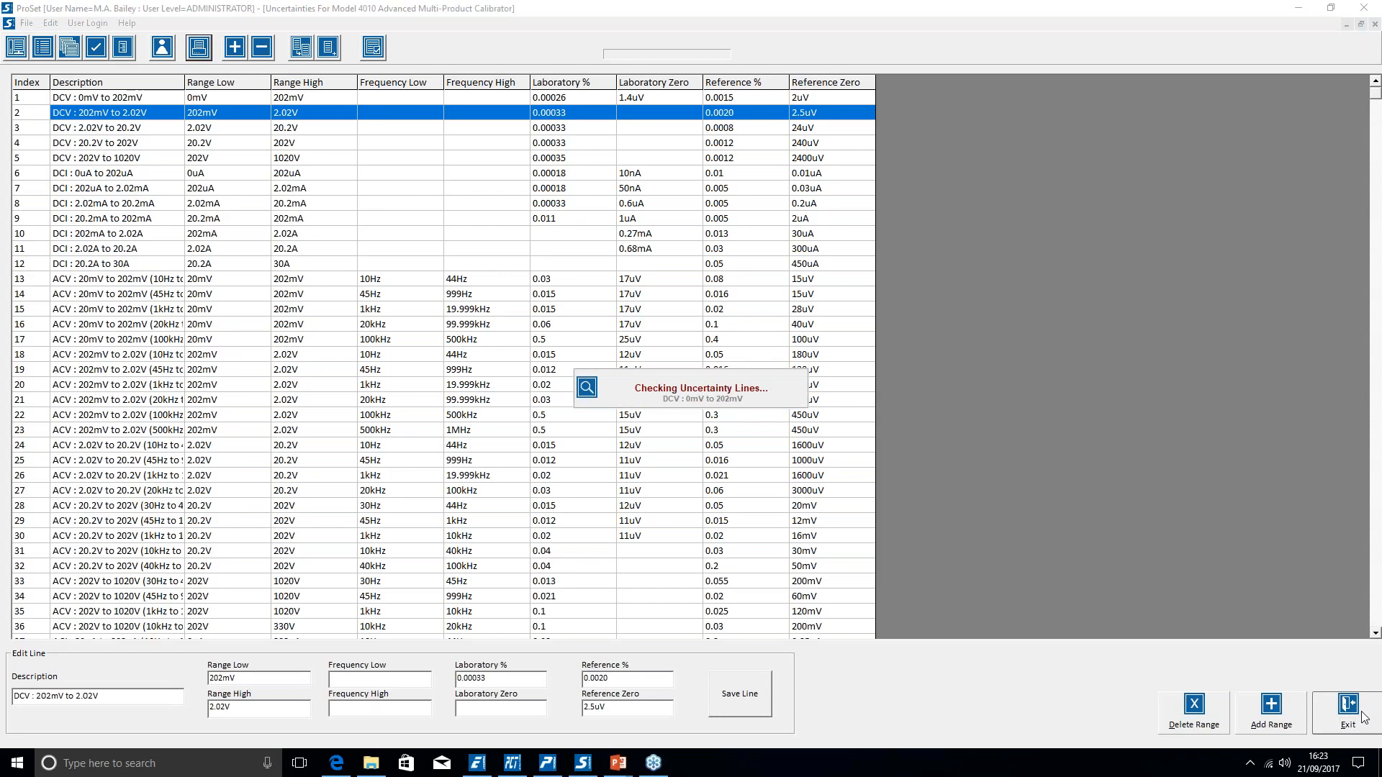
pyautogui.click(550, 762)
# - Rerun the 1V test to a 1.000000V pass with its uncertainty widened to 29uV
pyautogui.click(939, 532)
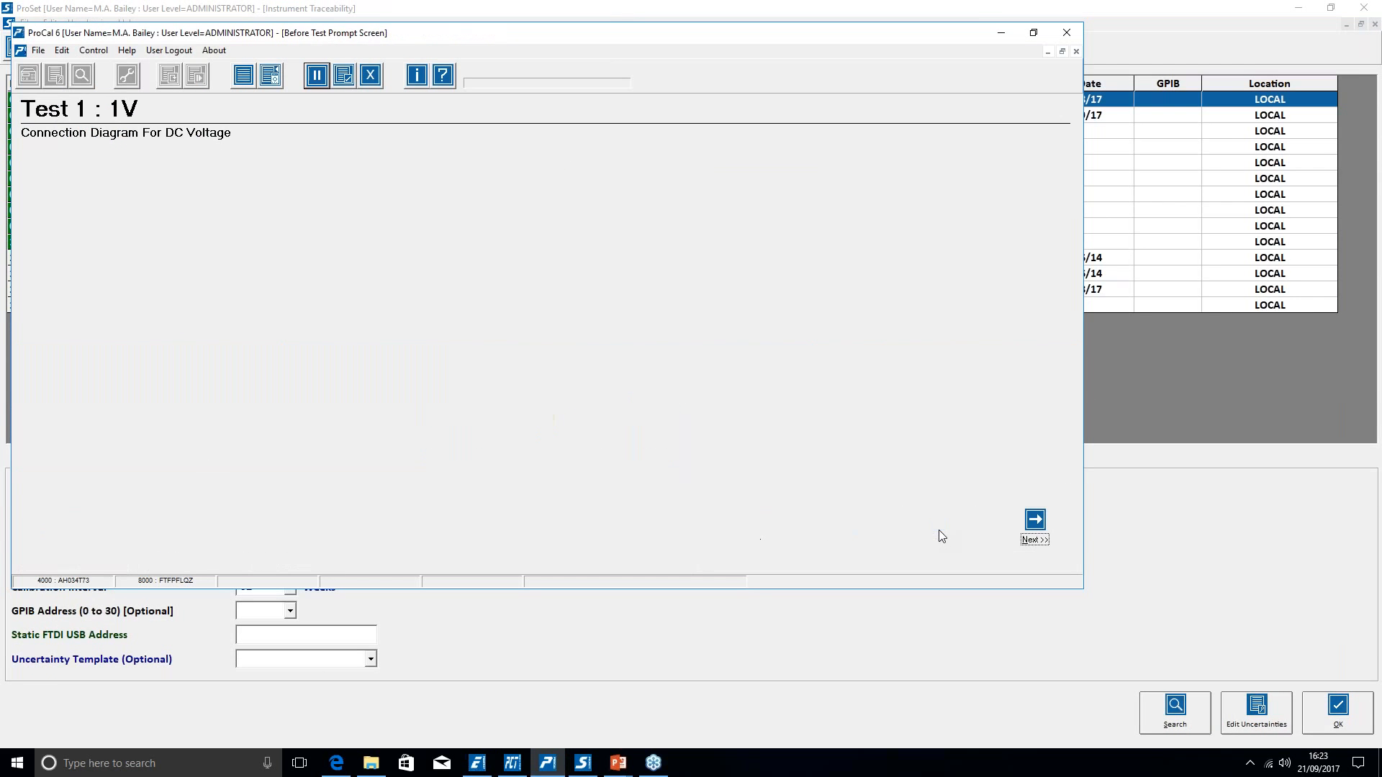
pyautogui.click(1031, 537)
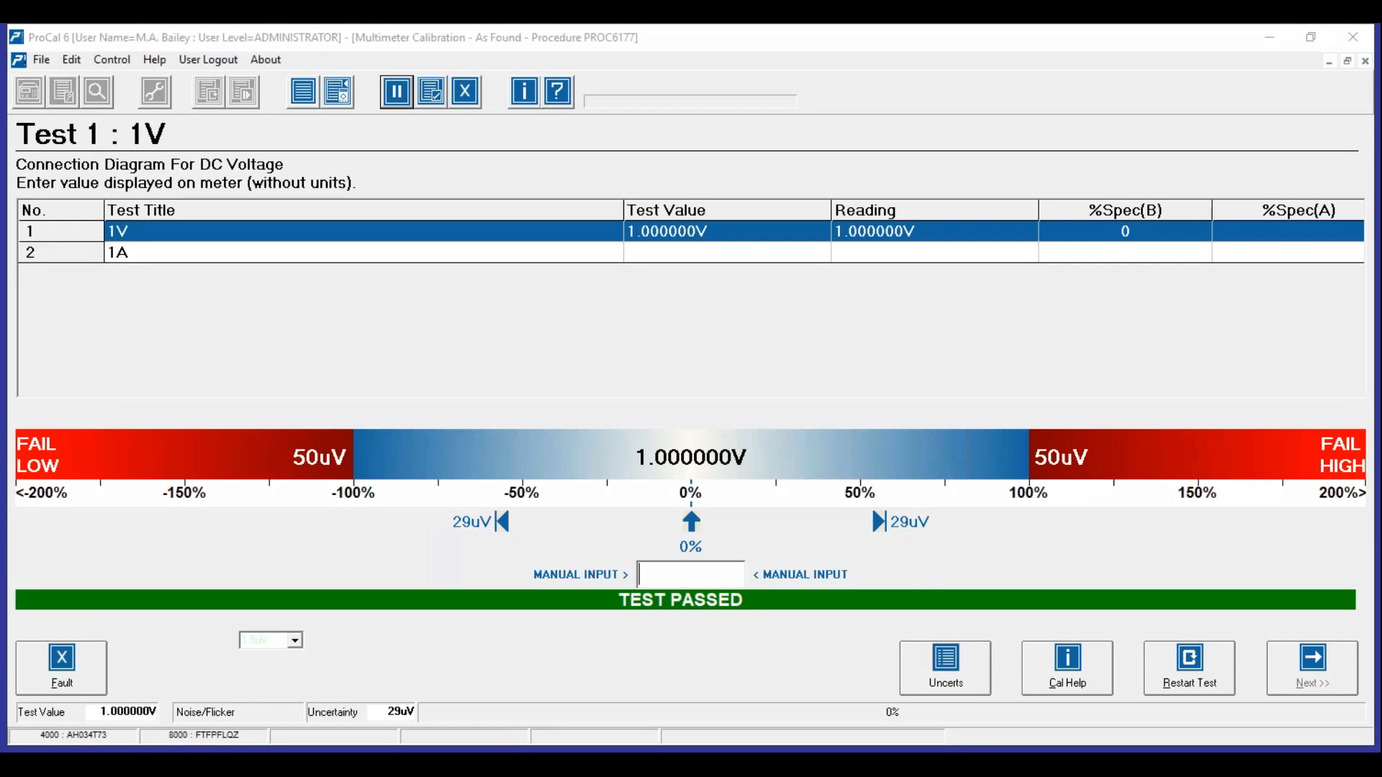
pyautogui.moveTo(903, 496)
pyautogui.mouseDown()
pyautogui.moveTo(648, 457)
pyautogui.moveTo(489, 485)
pyautogui.moveTo(454, 551)
pyautogui.moveTo(744, 584)
pyautogui.moveTo(857, 572)
pyautogui.moveTo(928, 489)
pyautogui.moveTo(896, 495)
pyautogui.mouseUp()
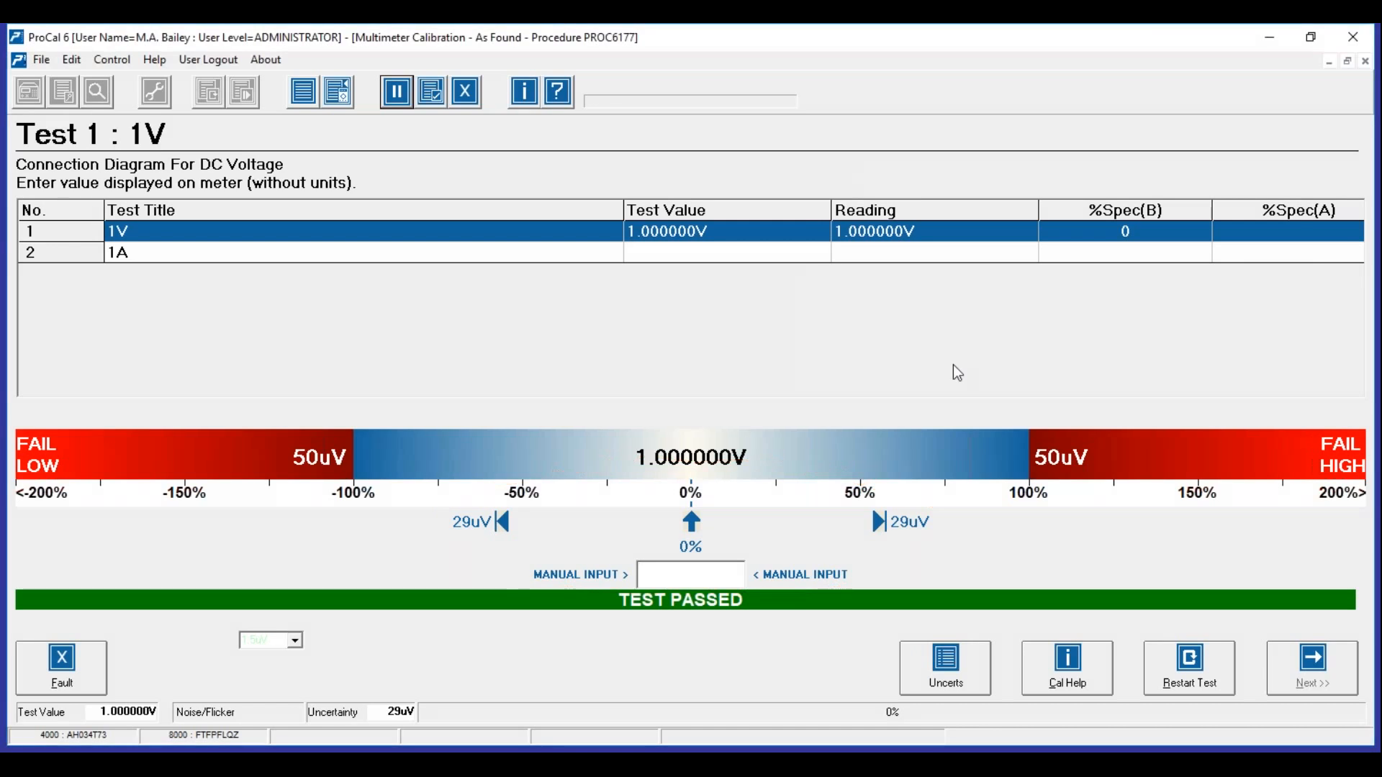
pyautogui.write('1')
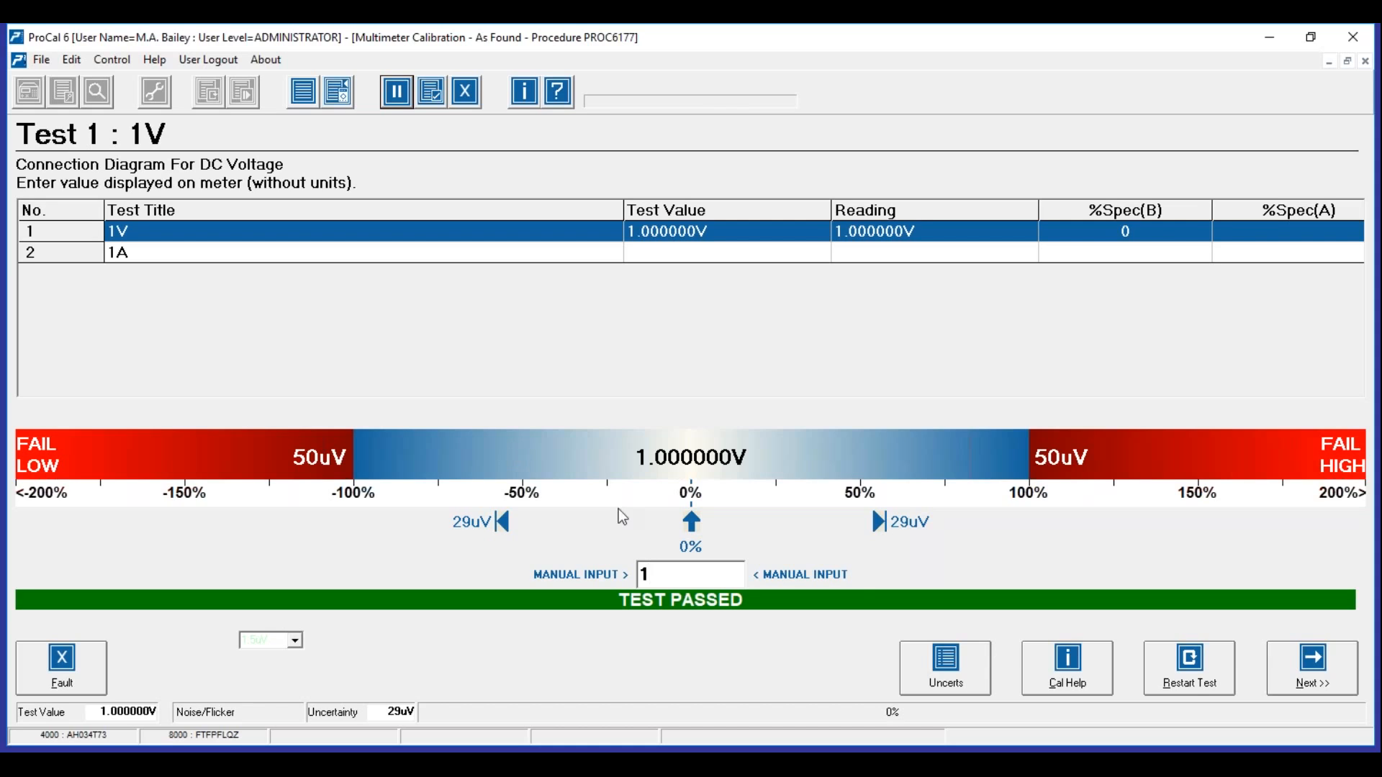
# - Run Test 2 at 1A to a pass at 1.000012A and view its 25uA uncertainty budget
pyautogui.click(1288, 680)
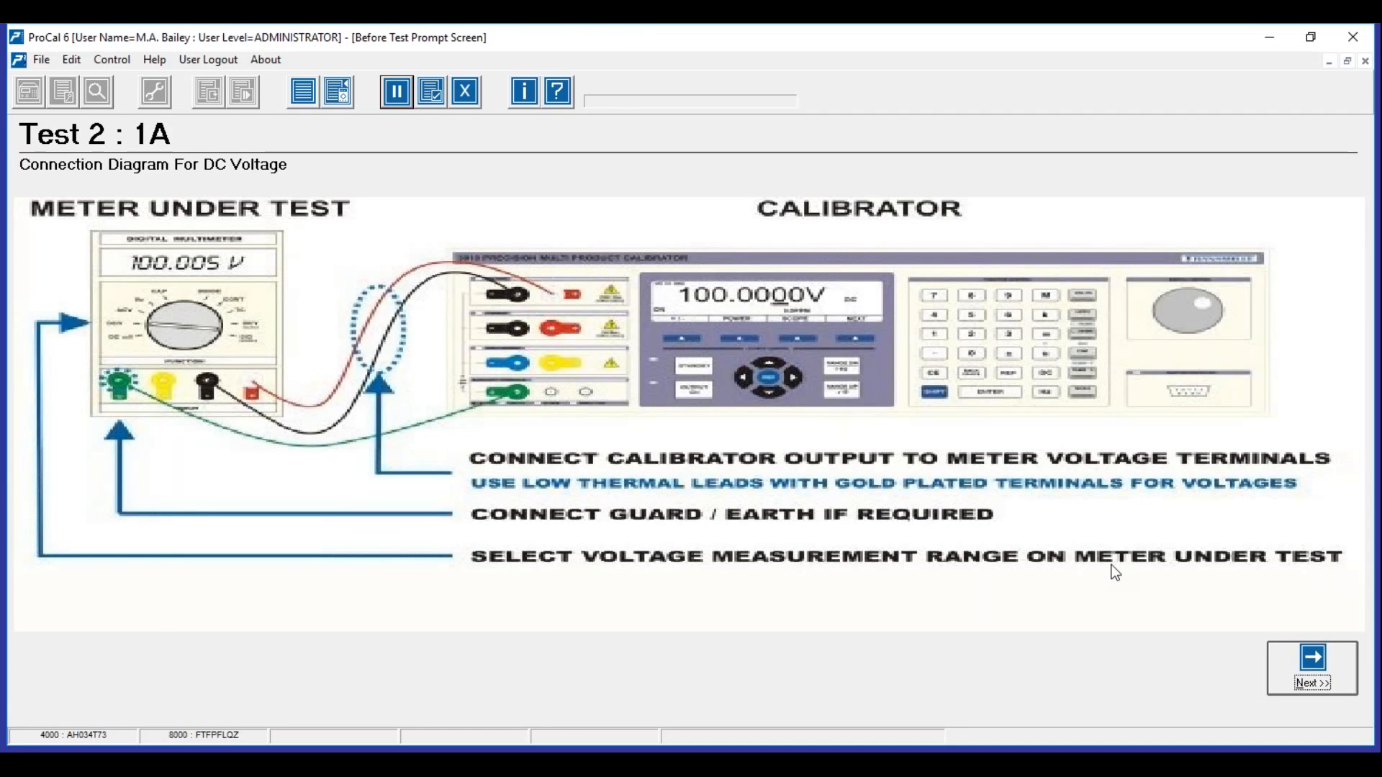
pyautogui.click(1295, 669)
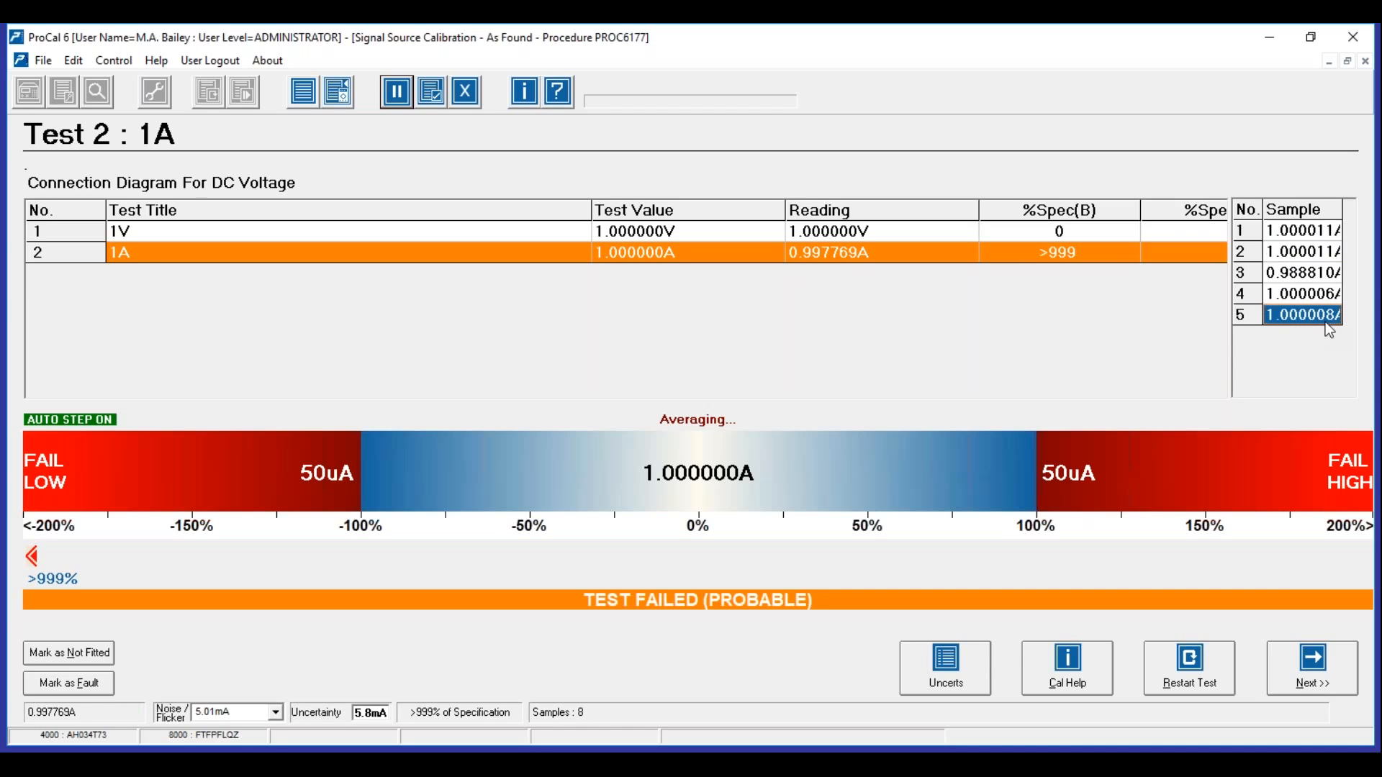
pyautogui.click(1326, 320)
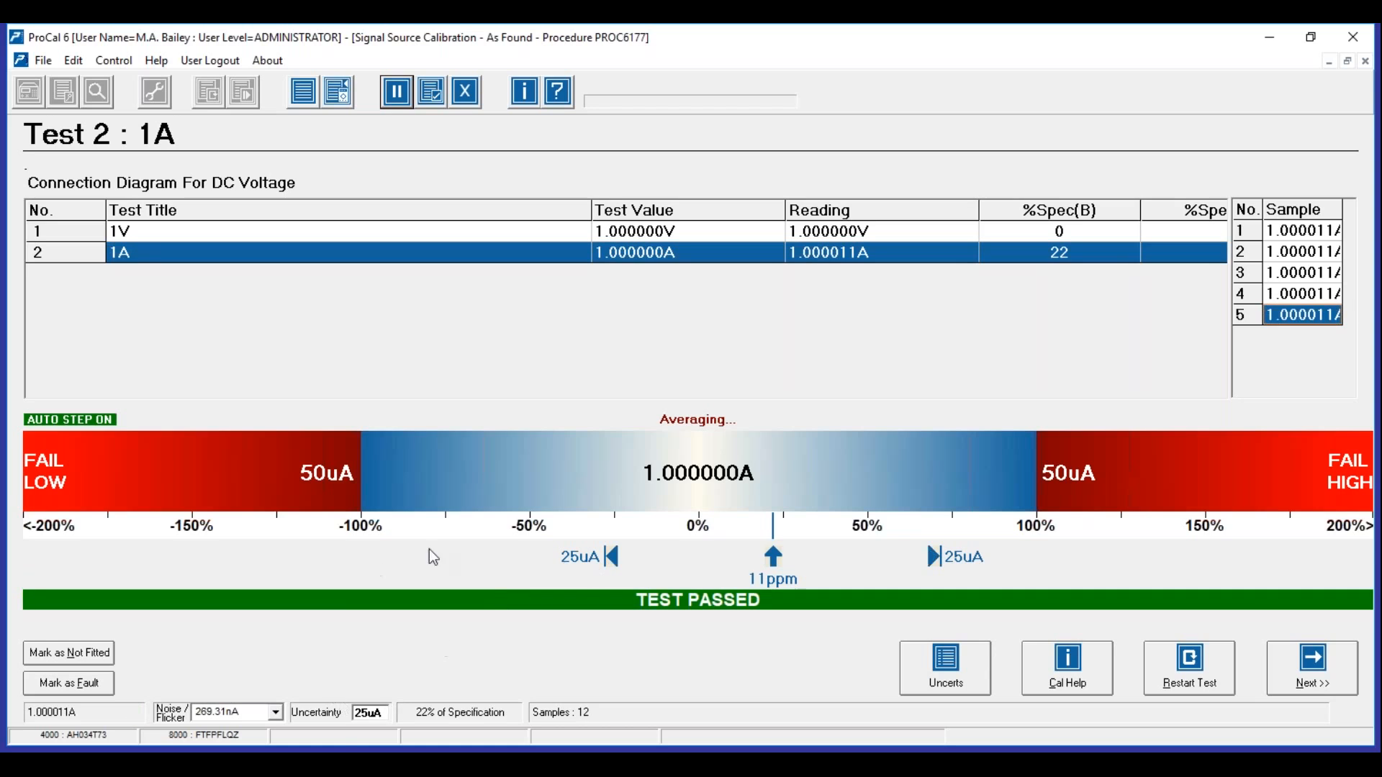
pyautogui.click(956, 673)
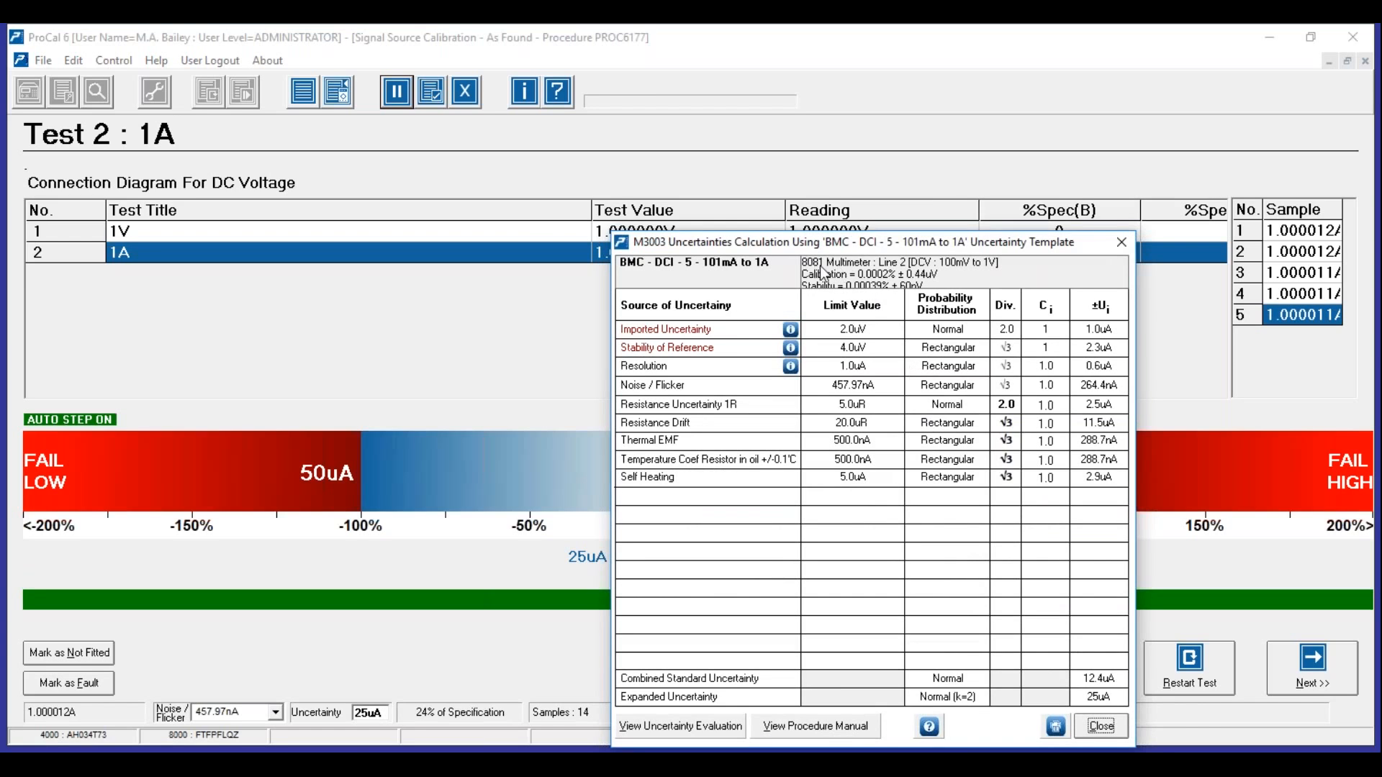
pyautogui.moveTo(834, 236); pyautogui.dragTo(736, 135)
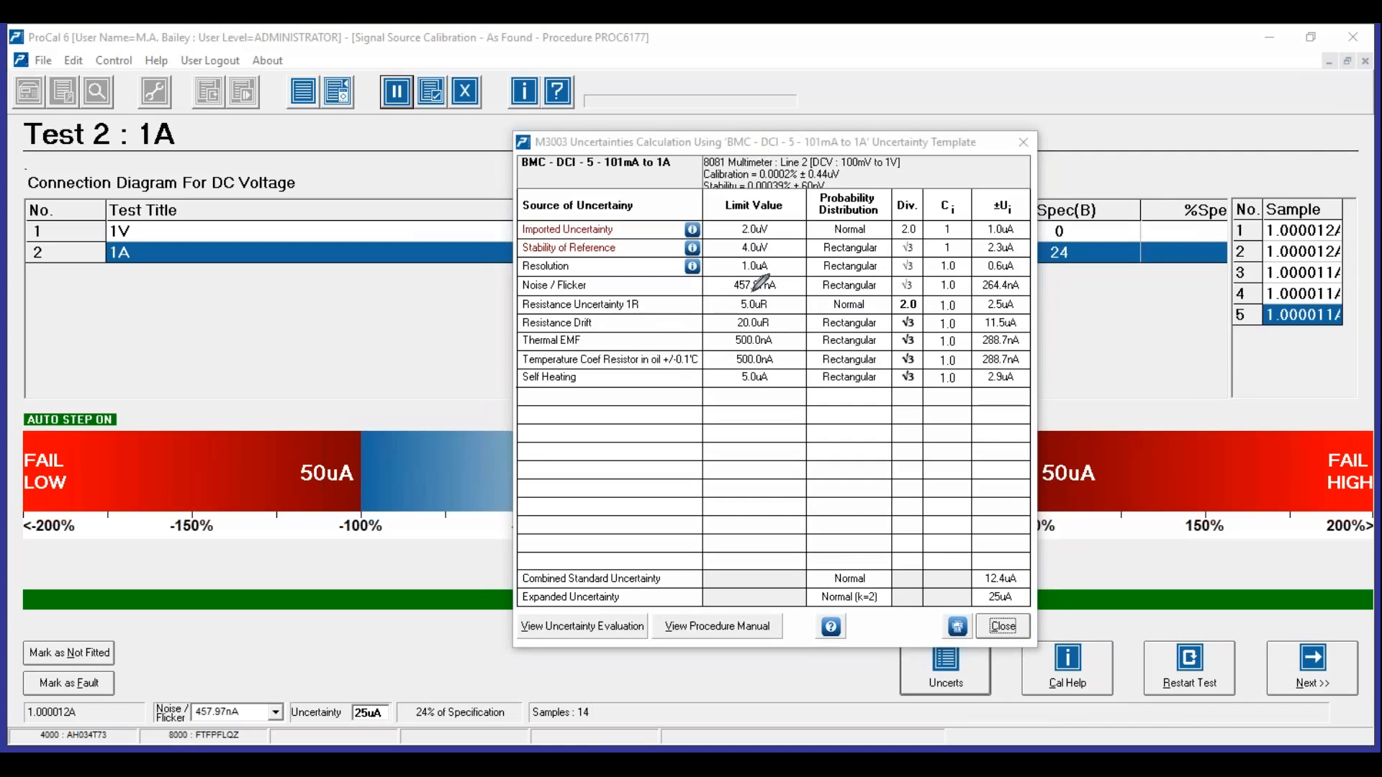
pyautogui.moveTo(729, 303)
pyautogui.mouseDown()
pyautogui.moveTo(773, 311)
pyautogui.moveTo(769, 291)
pyautogui.moveTo(768, 320)
pyautogui.mouseUp()
pyautogui.moveTo(741, 315)
pyautogui.mouseDown()
pyautogui.moveTo(764, 340)
pyautogui.moveTo(785, 317)
pyautogui.mouseUp()
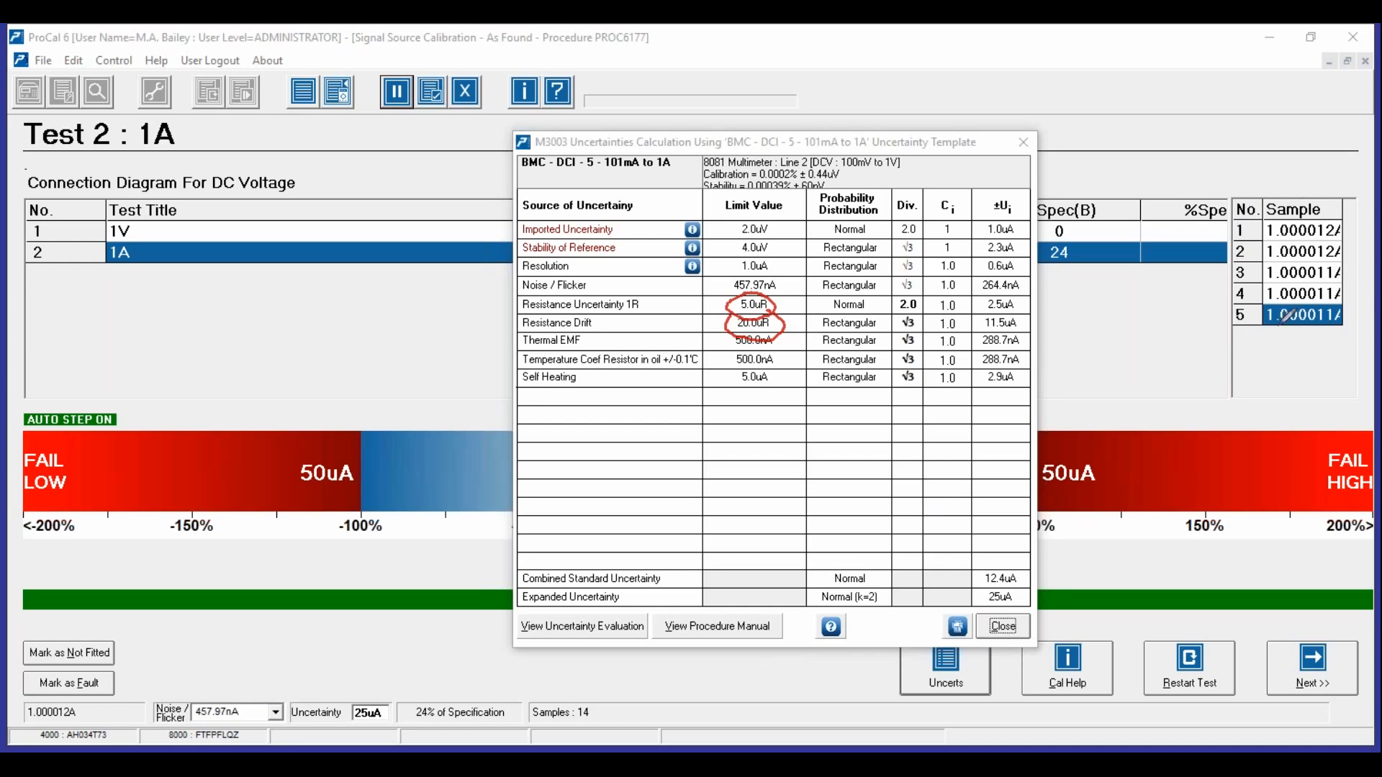
pyautogui.moveTo(1340, 186)
pyautogui.mouseDown()
pyautogui.moveTo(1231, 208)
pyautogui.moveTo(1224, 285)
pyautogui.moveTo(1340, 327)
pyautogui.moveTo(1369, 254)
pyautogui.moveTo(1364, 191)
pyautogui.mouseUp()
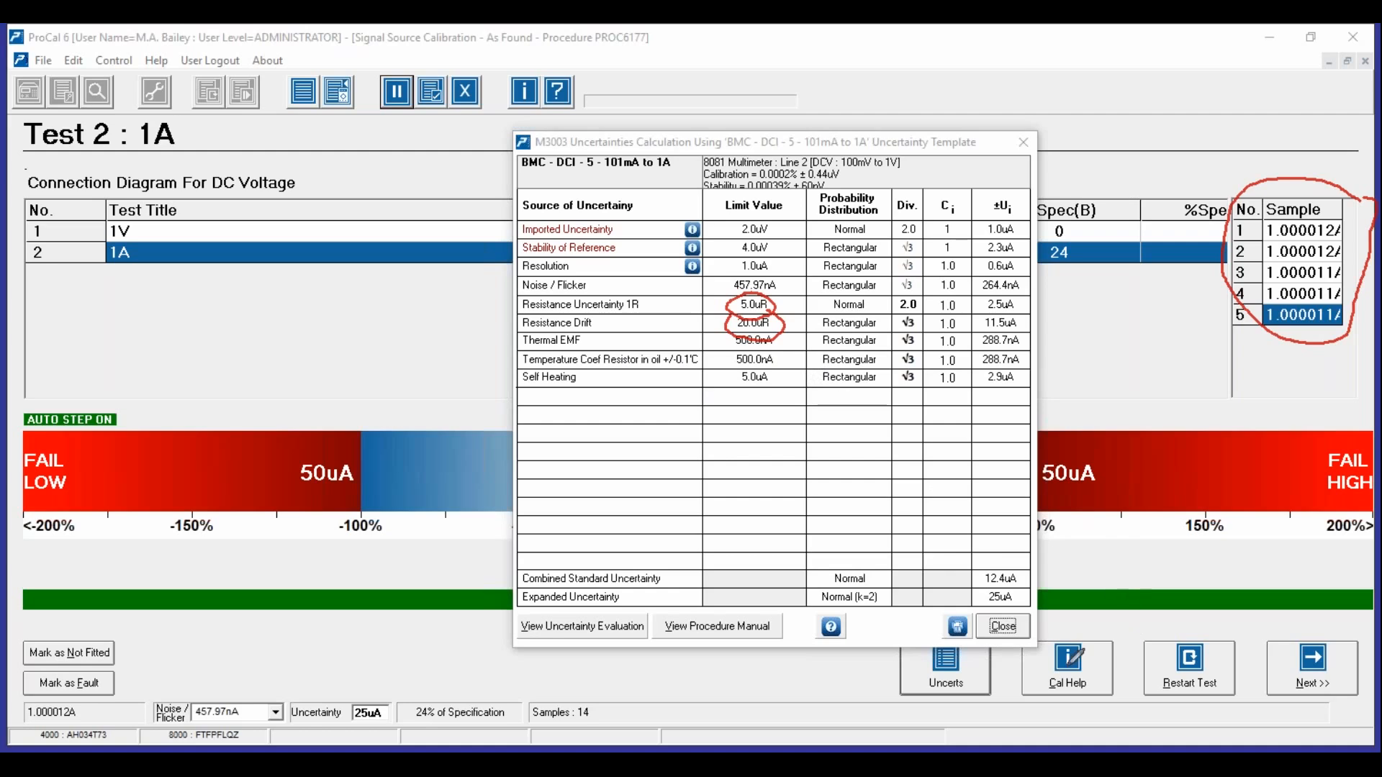
pyautogui.moveTo(1011, 587)
pyautogui.mouseDown()
pyautogui.moveTo(991, 583)
pyautogui.moveTo(973, 603)
pyautogui.moveTo(1017, 602)
pyautogui.moveTo(1000, 581)
pyautogui.mouseUp()
pyautogui.press('Right')
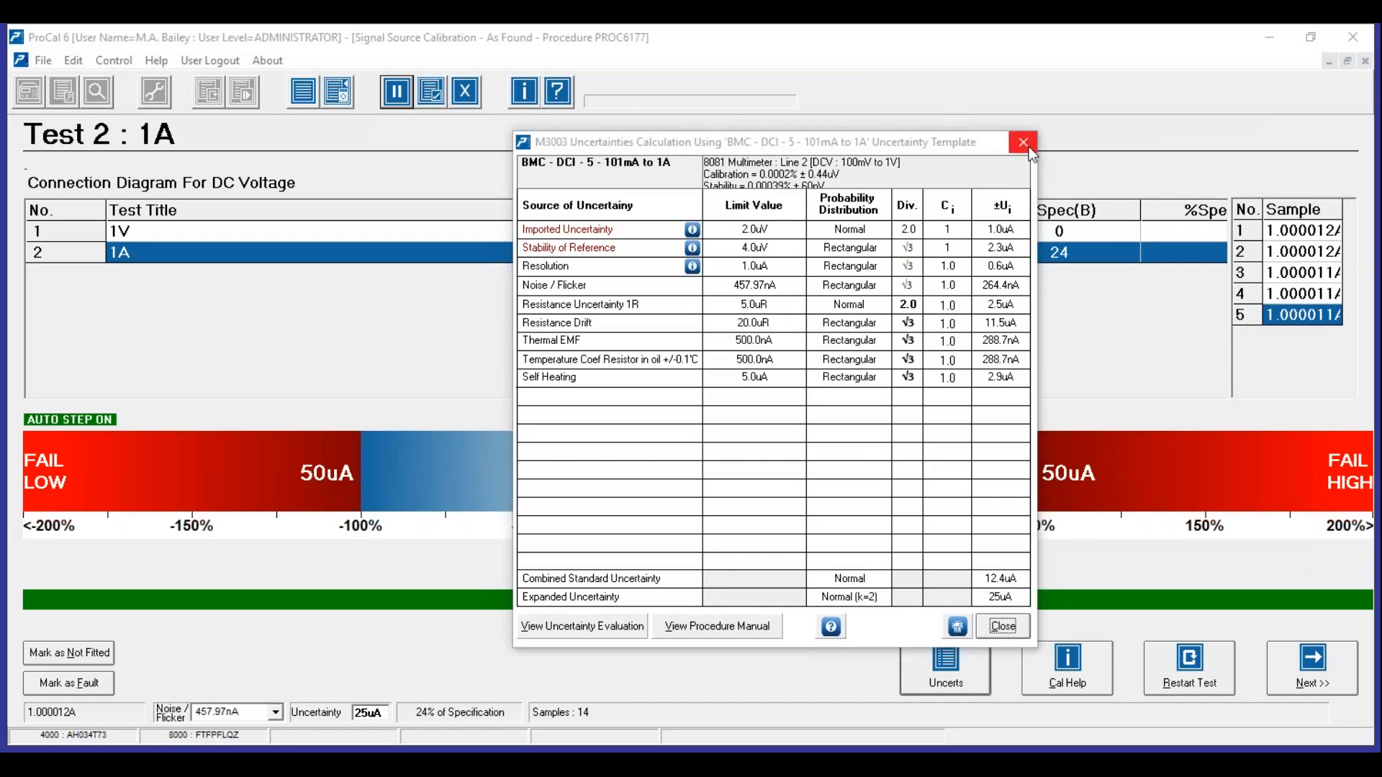
pyautogui.click(1029, 148)
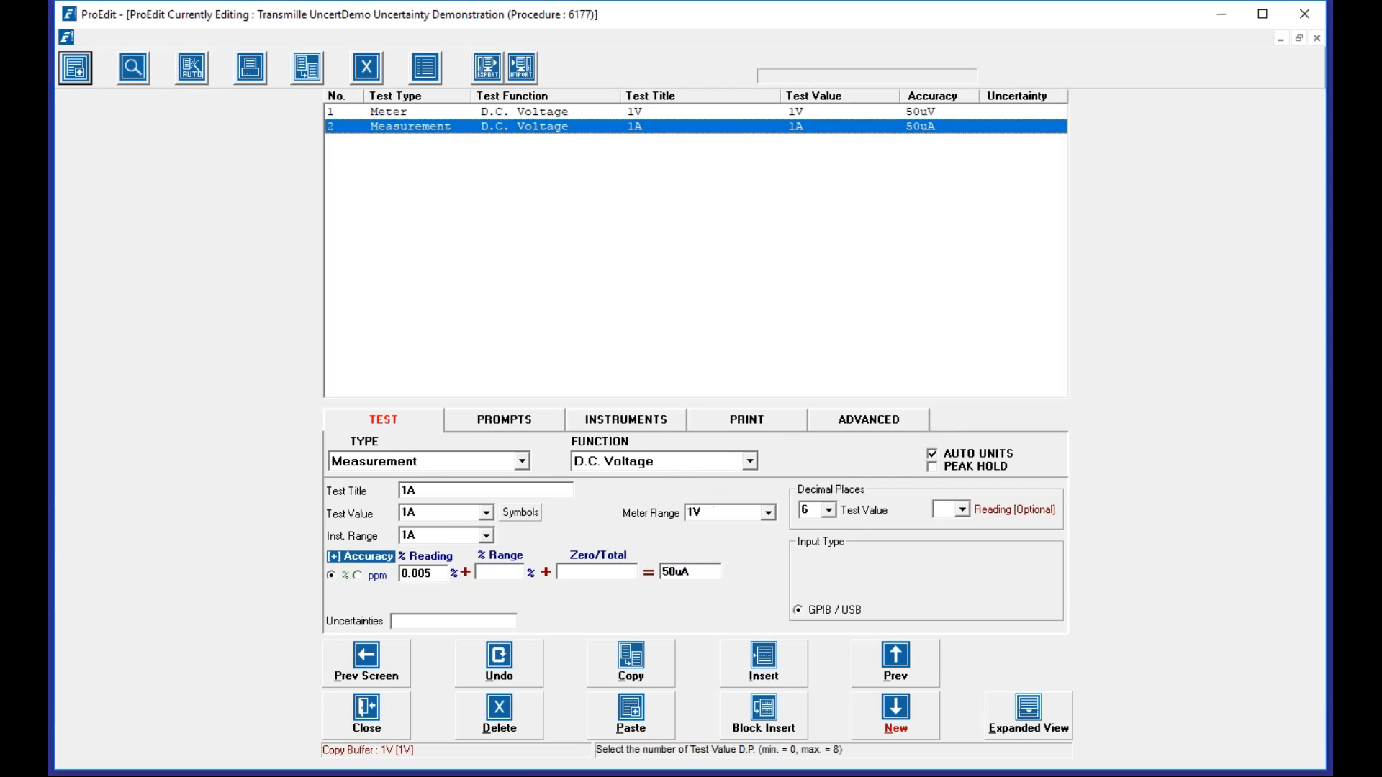
# - Show the 1A test's advanced settings in ProEdit
pyautogui.click(840, 421)
# - Select the X/E13 formula and switch to the 1A test's instrument settings
pyautogui.moveTo(442, 540); pyautogui.dragTo(393, 538)
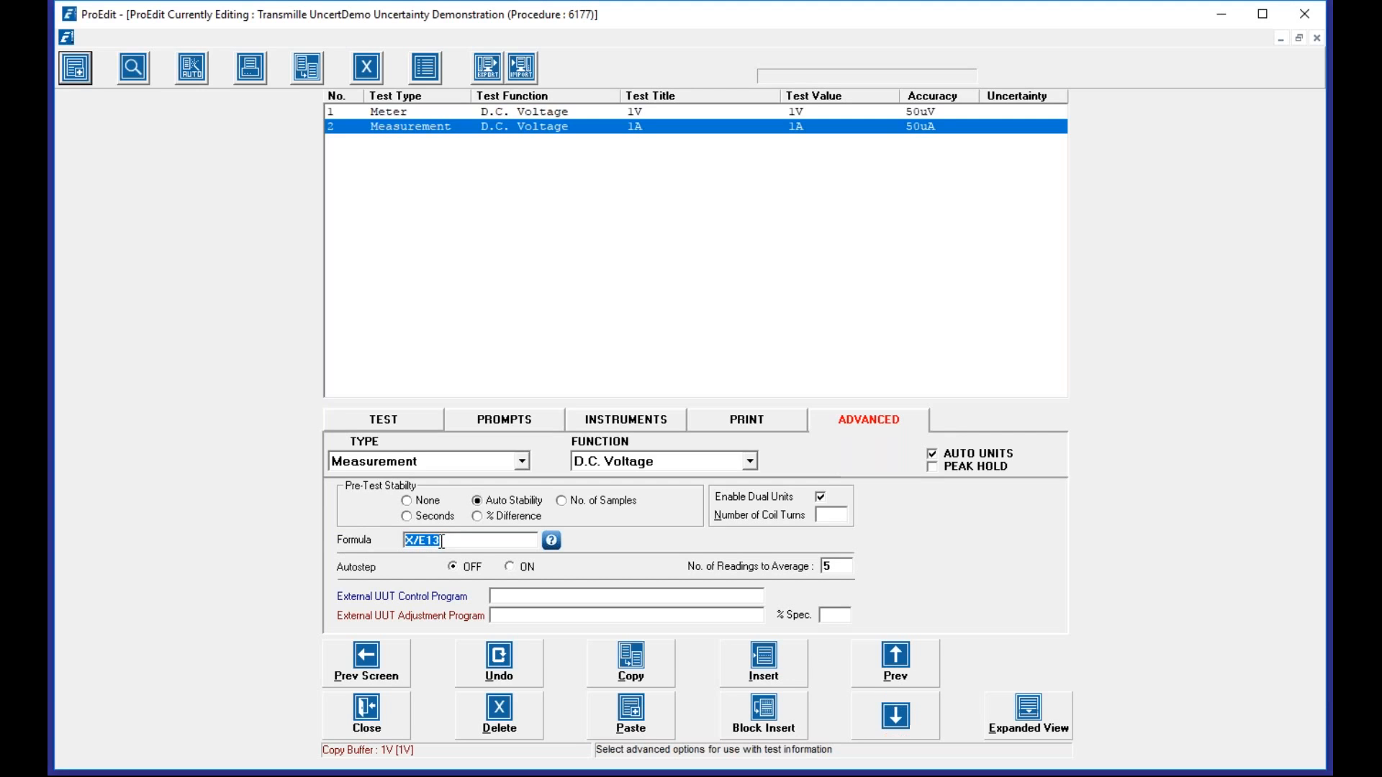
pyautogui.click(629, 424)
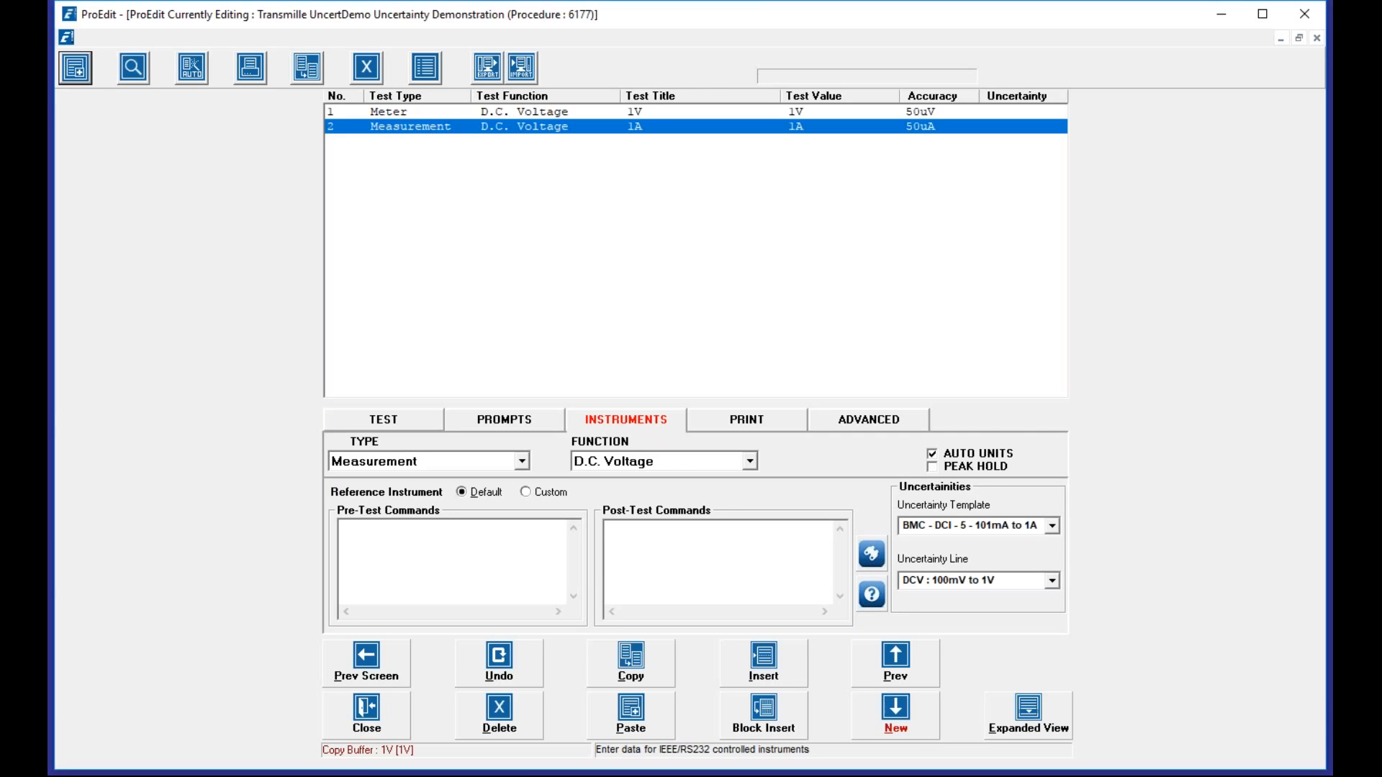
pyautogui.click(908, 713)
pyautogui.click(1220, 447)
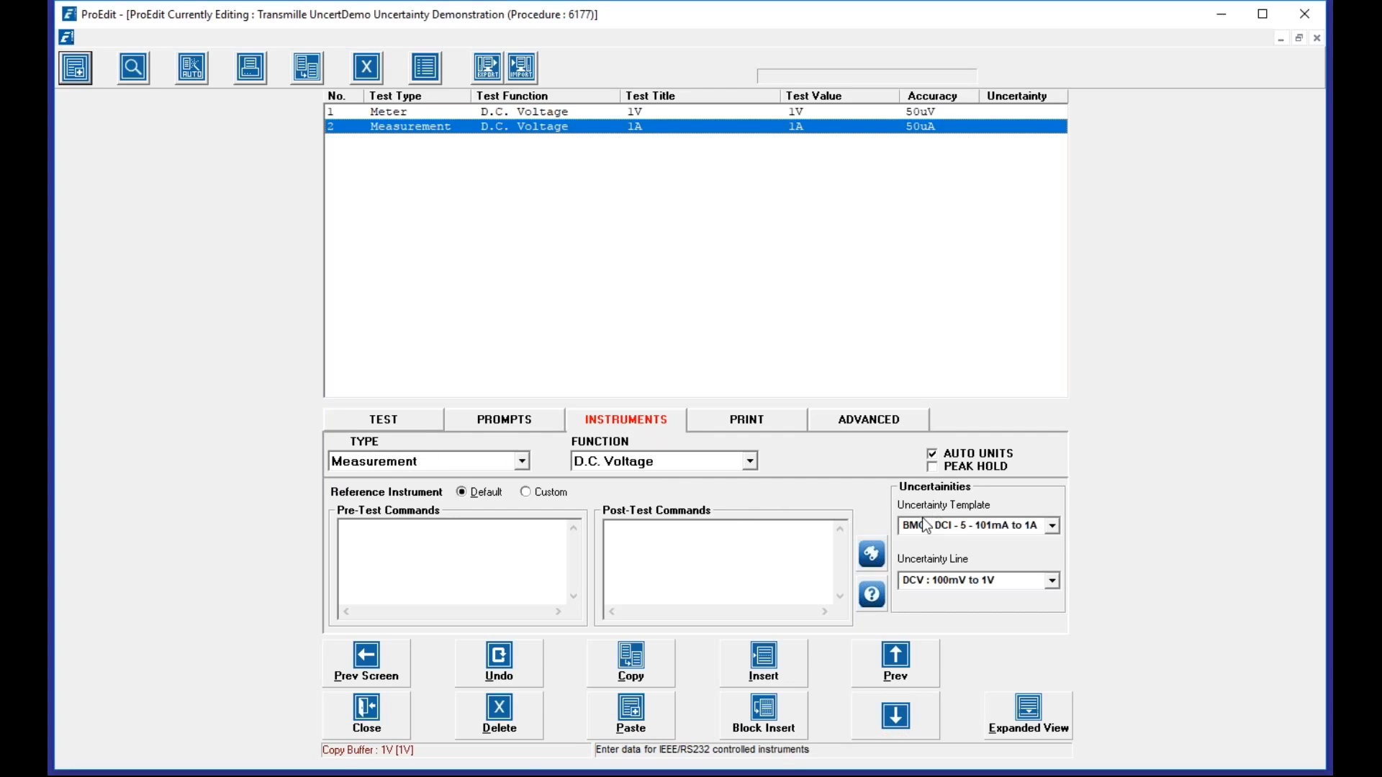
# - Inspect the BMC - DCI - 5 - 101mA to 1A template and line, then pick the blank template
pyautogui.click(945, 526)
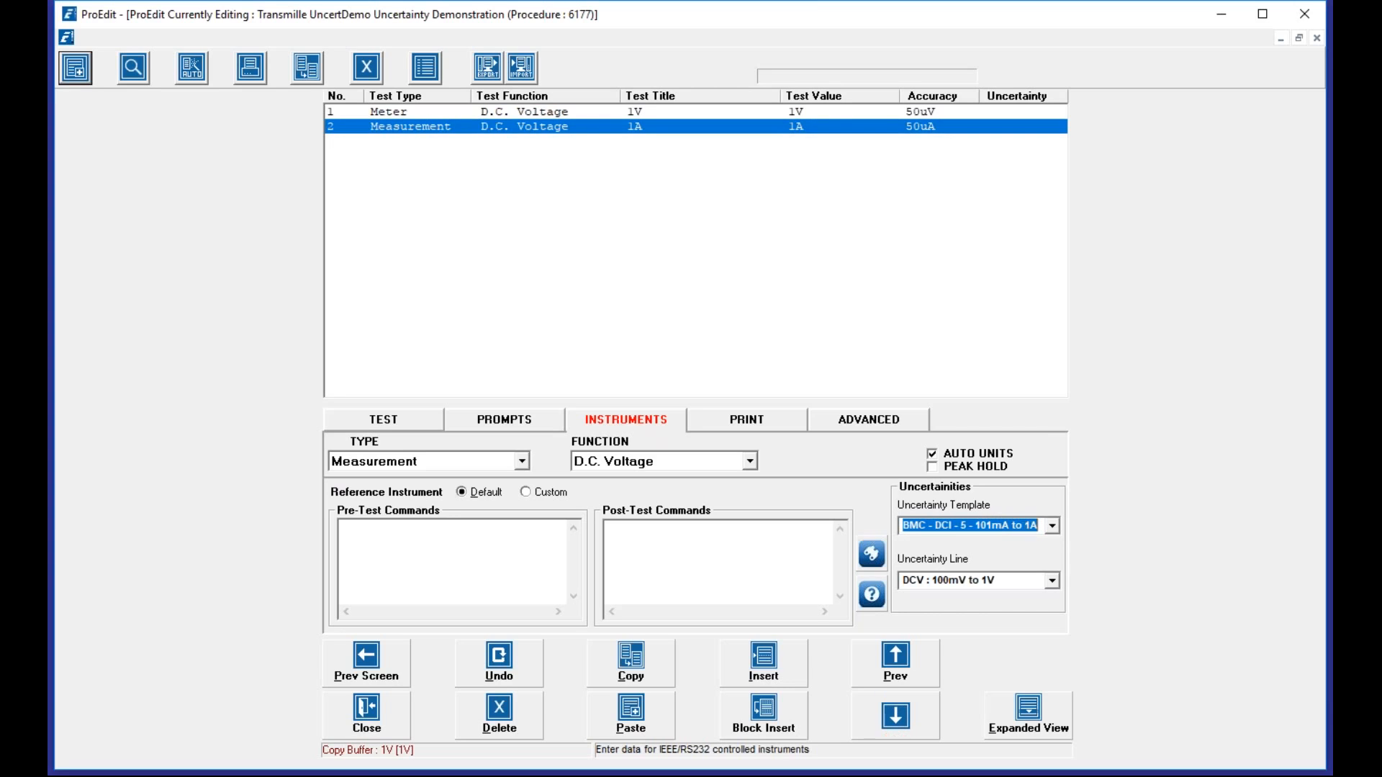
pyautogui.click(999, 581)
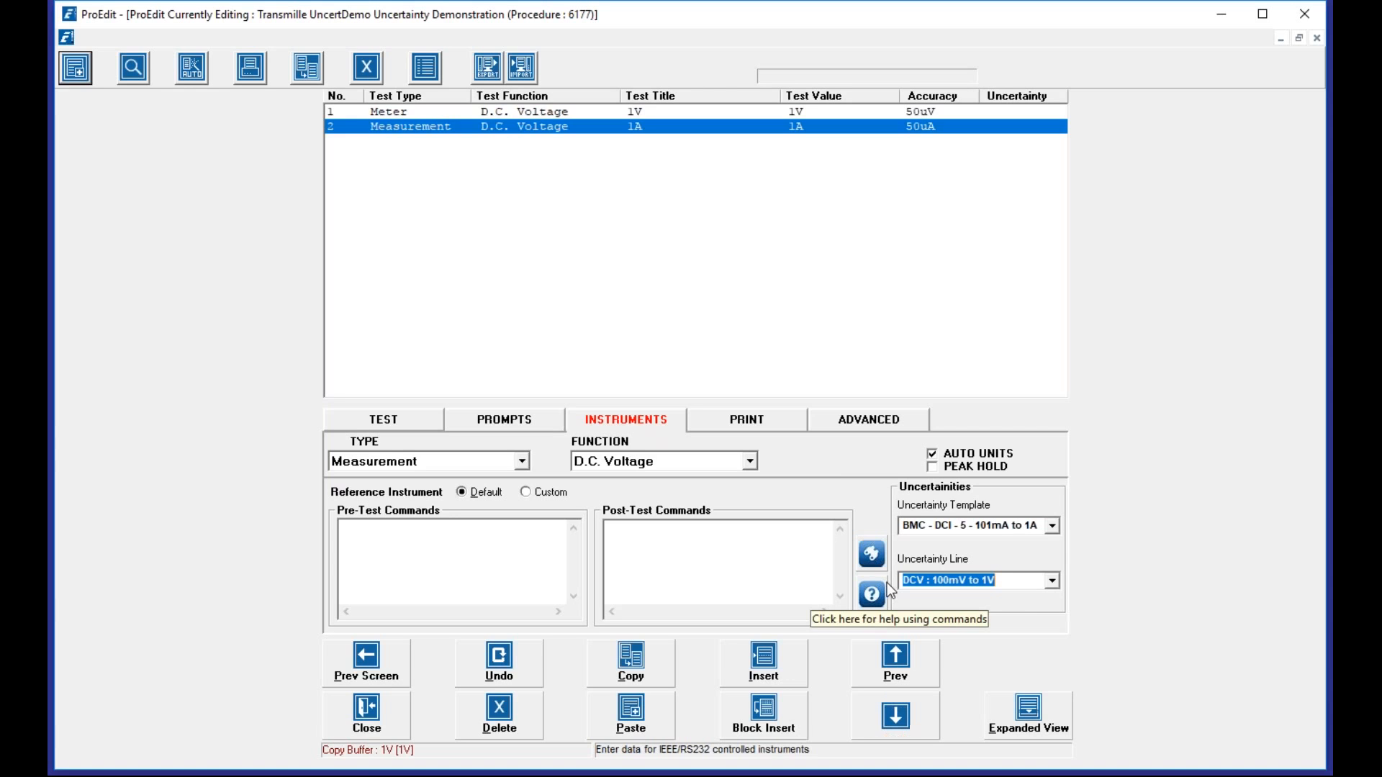
pyautogui.click(1052, 526)
pyautogui.moveTo(1059, 563); pyautogui.dragTo(1057, 543)
# - Leave the 1A test with no uncertainty template
pyautogui.click(996, 544)
pyautogui.click(1052, 580)
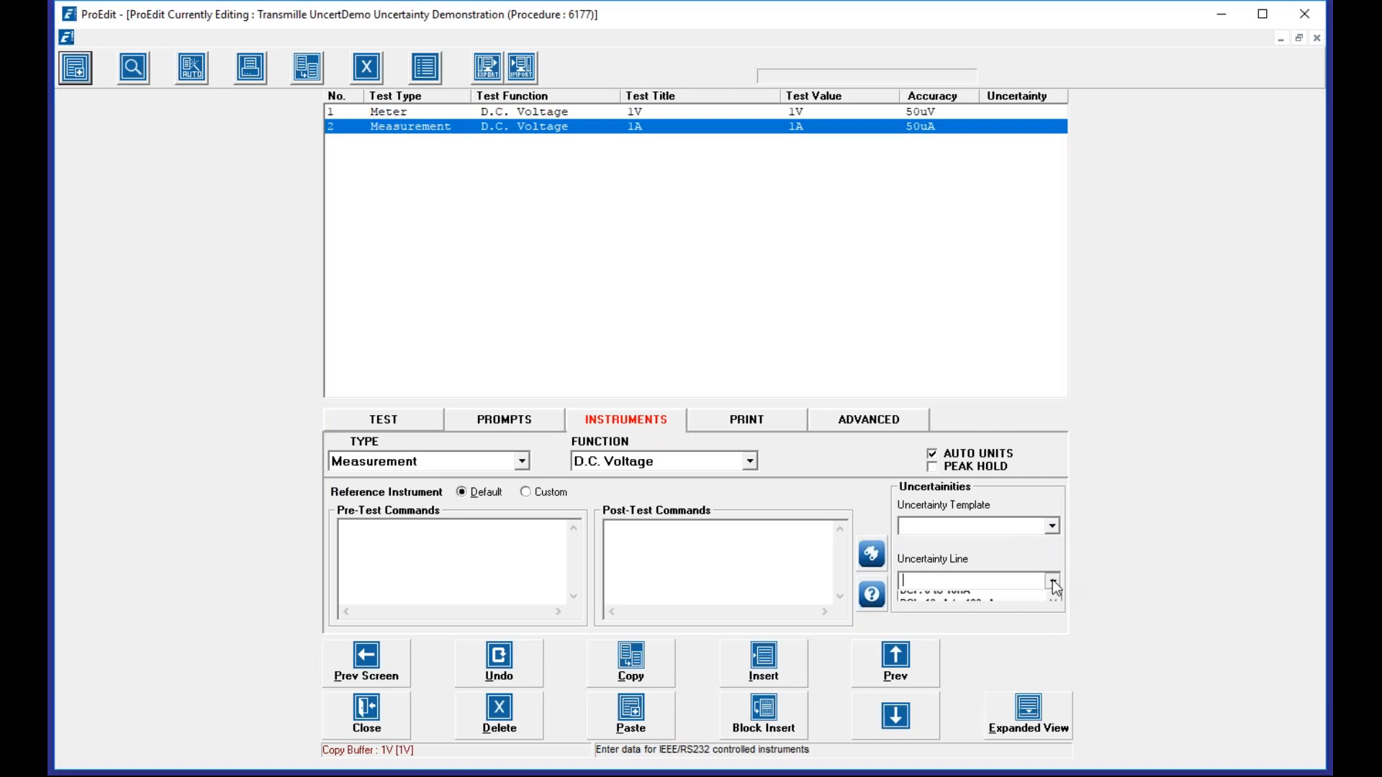
pyautogui.click(1052, 580)
# - Set the test function to D.C. Current on the 1A meter range
pyautogui.click(389, 424)
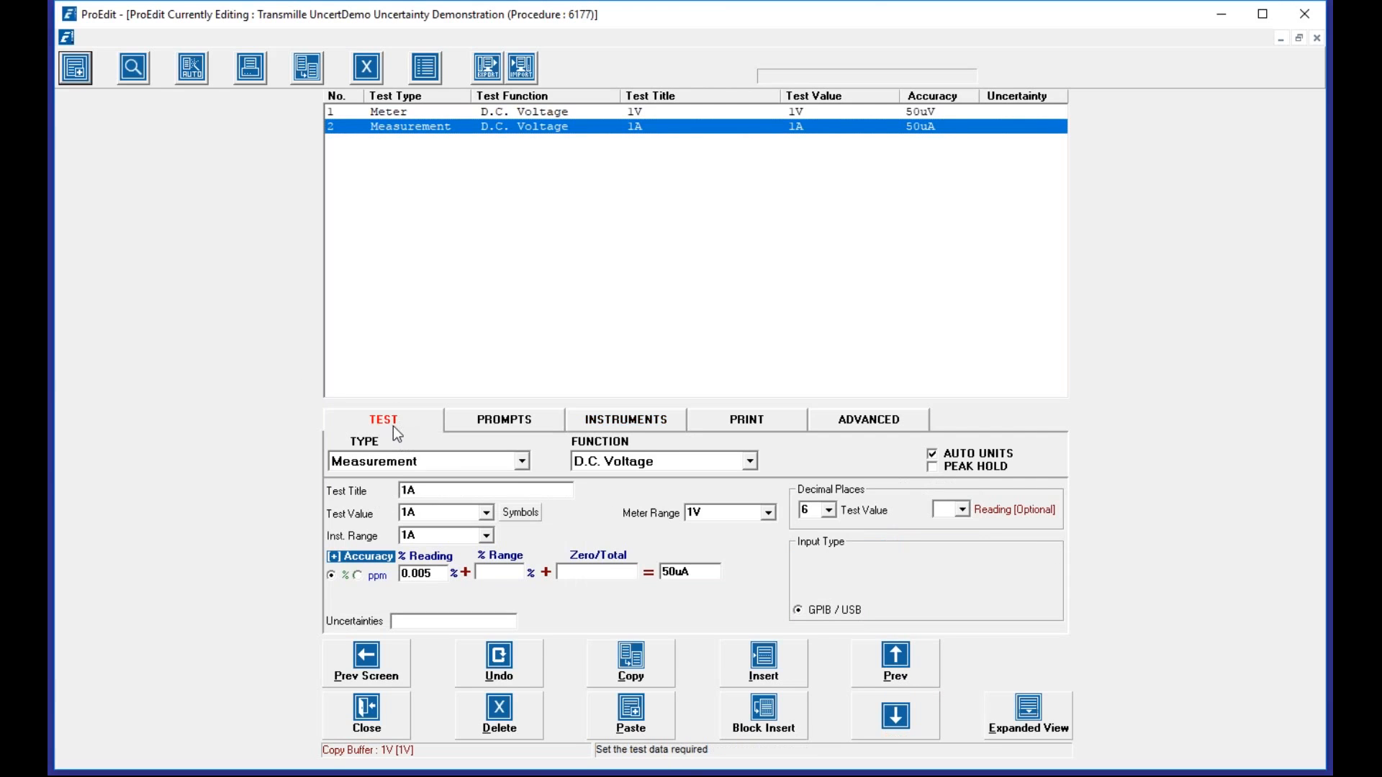
pyautogui.click(732, 466)
pyautogui.click(711, 488)
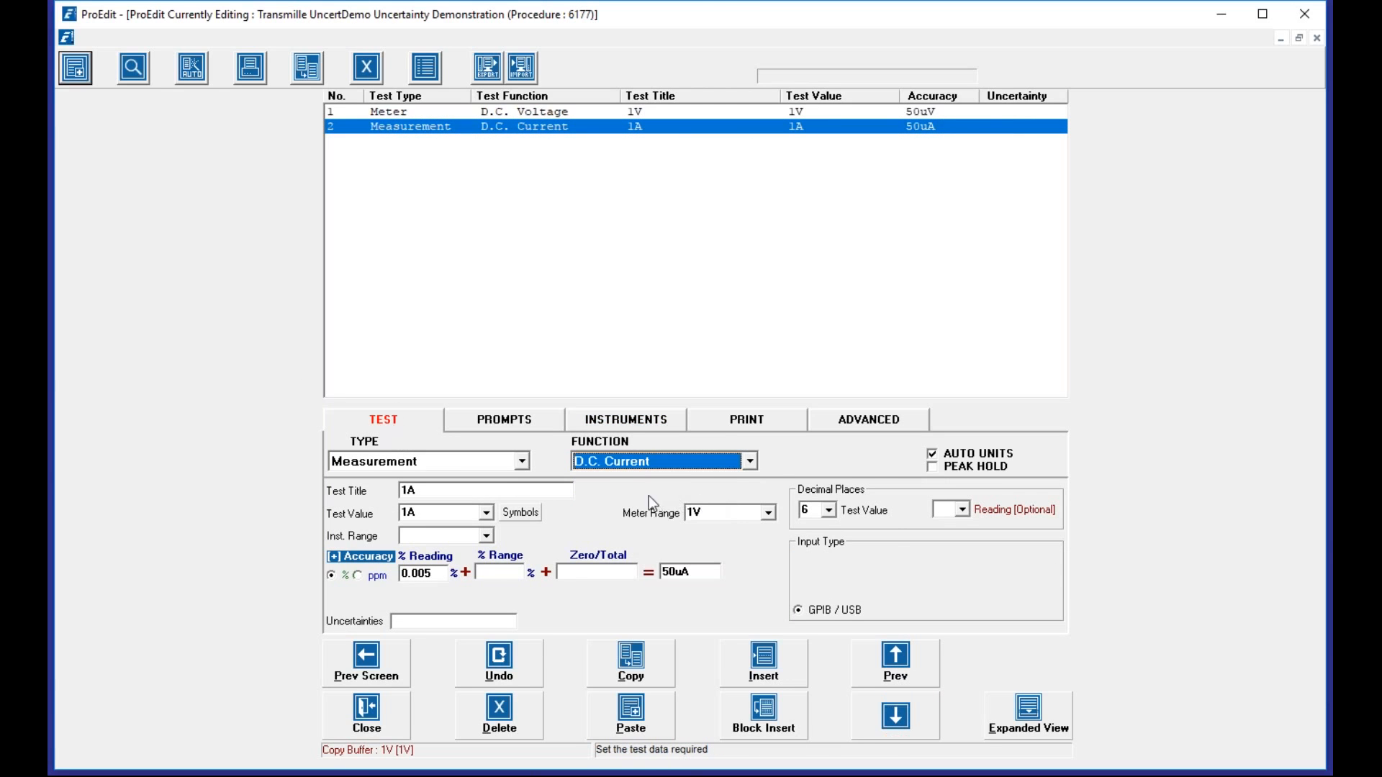
pyautogui.click(769, 512)
pyautogui.scroll(-1, 743, 600)
pyautogui.scroll(-4, 736, 591)
pyautogui.click(727, 578)
# - Clear the uncertainty line and copy the edited 1A test
pyautogui.click(626, 419)
pyautogui.click(1052, 581)
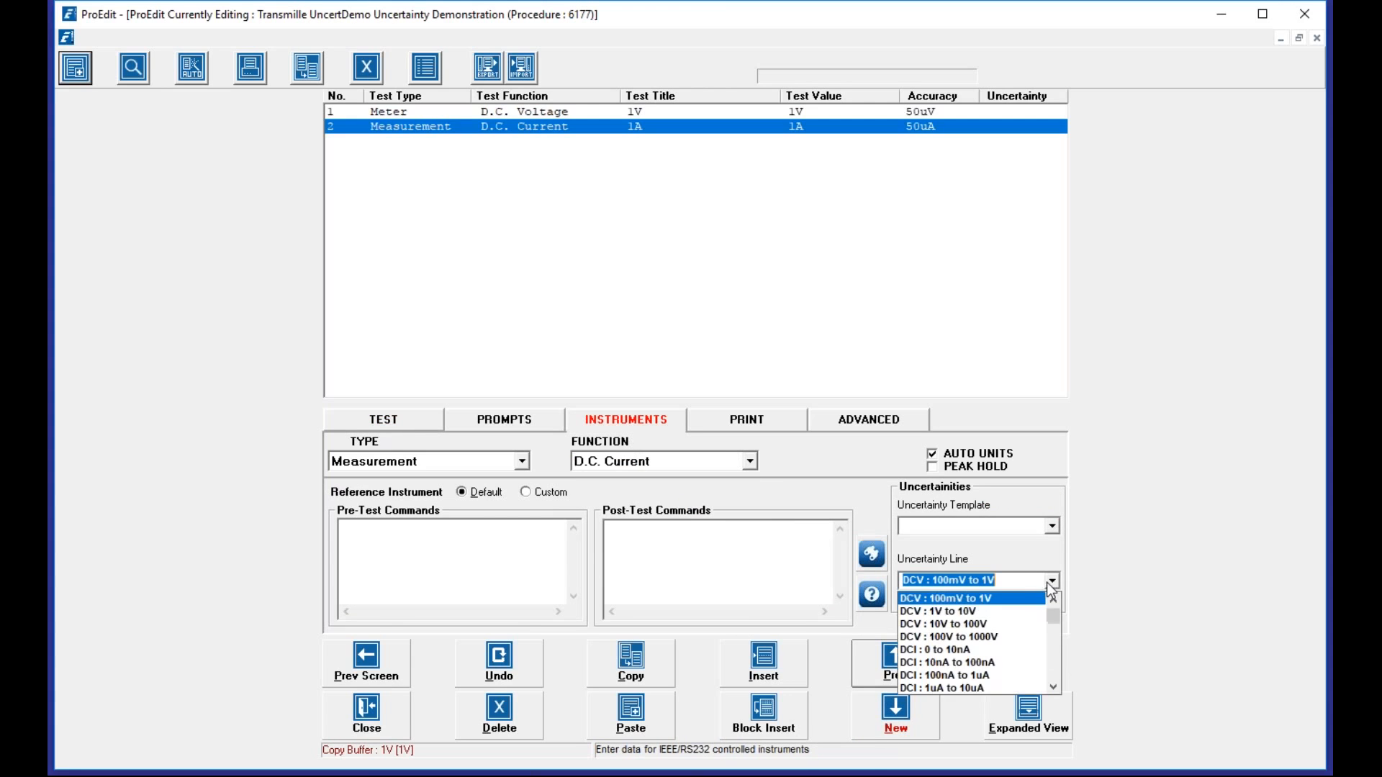
pyautogui.click(952, 597)
pyautogui.click(638, 660)
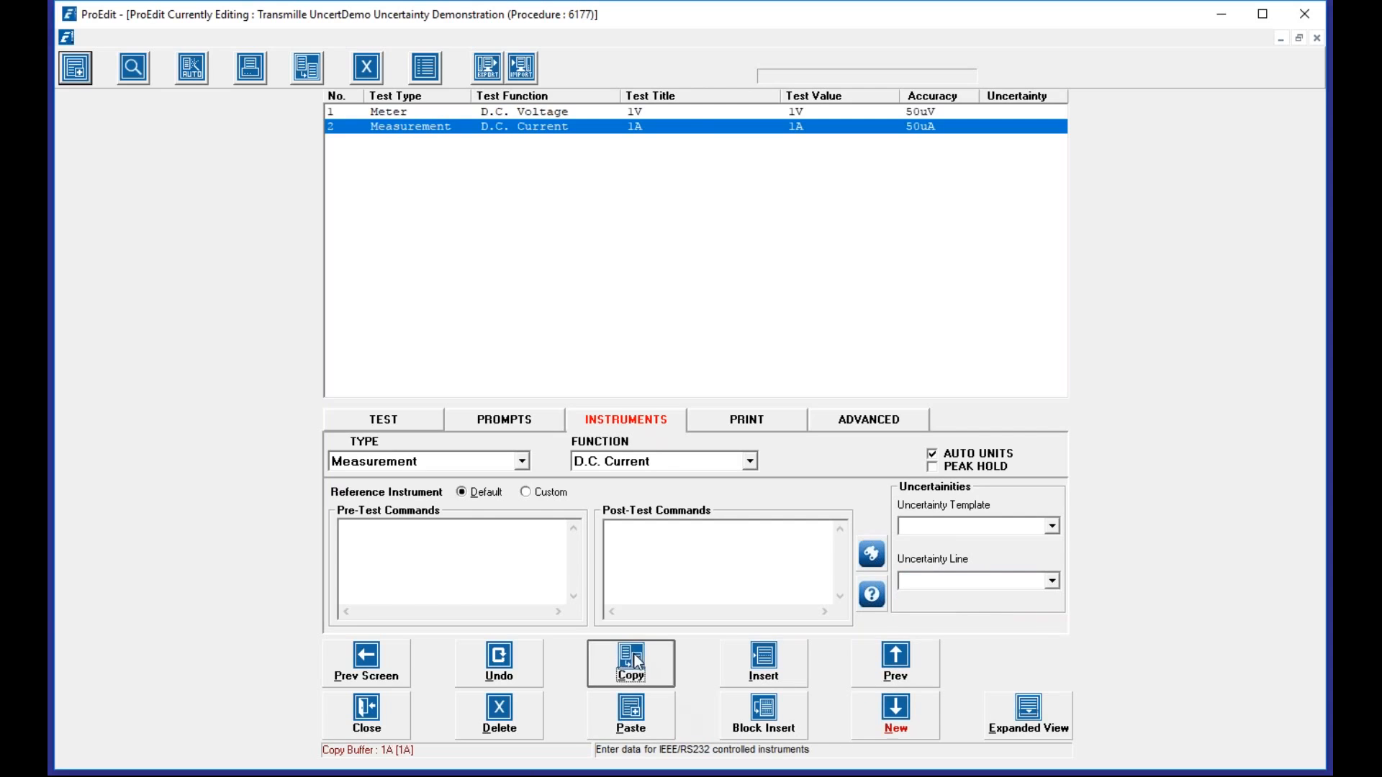
pyautogui.click(507, 421)
pyautogui.click(625, 421)
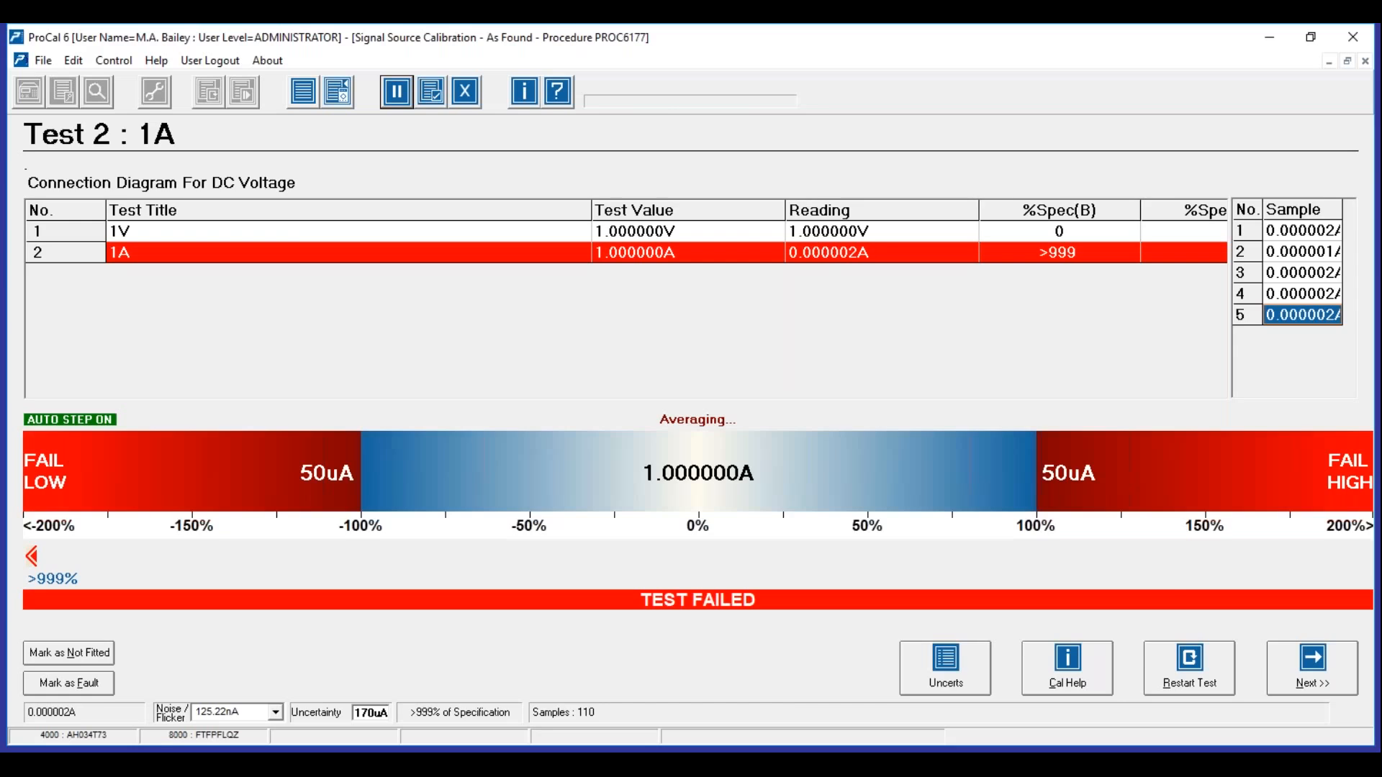
# - Restart the failed Test 2 at its Low DC Current connection diagram
pyautogui.click(1189, 666)
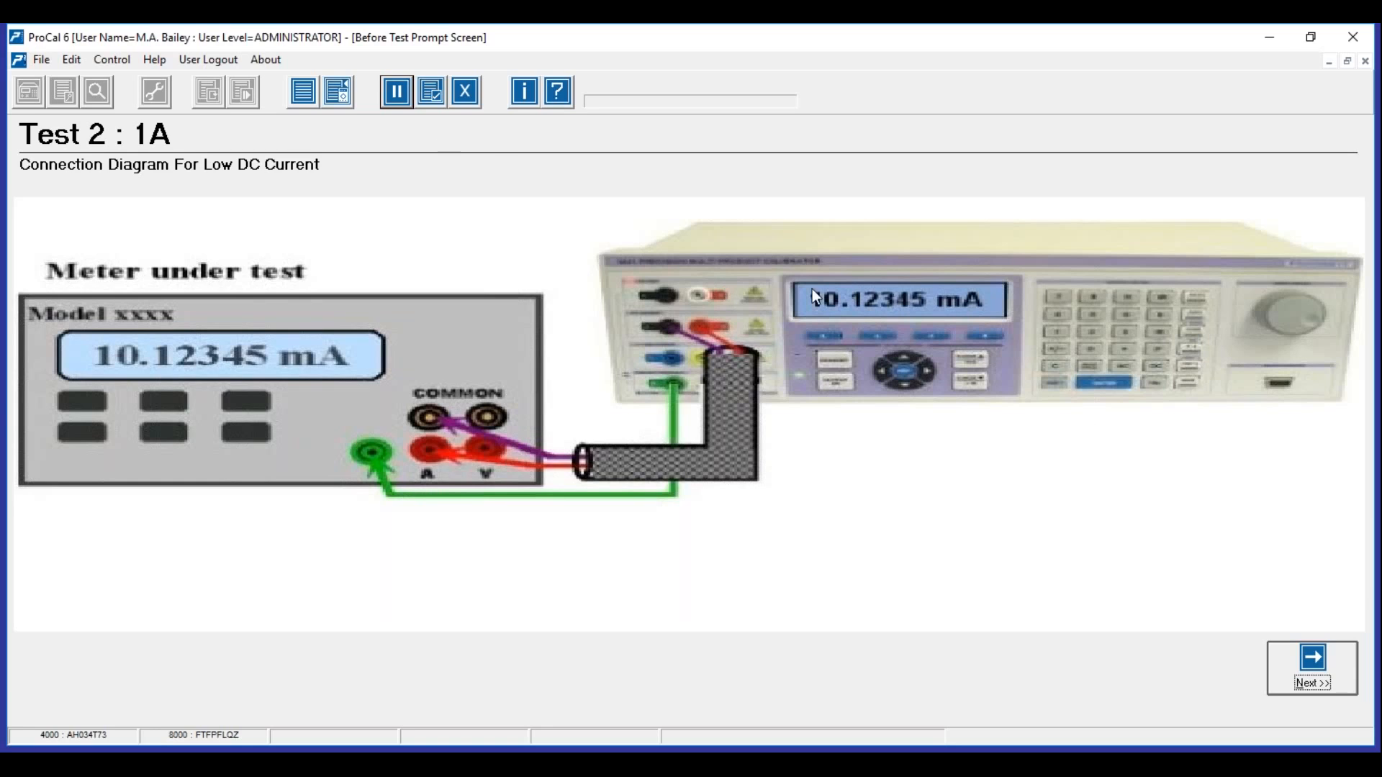
# - Run Test 2, which fails at 1.400106A, and reach the As Found results review
pyautogui.click(1312, 665)
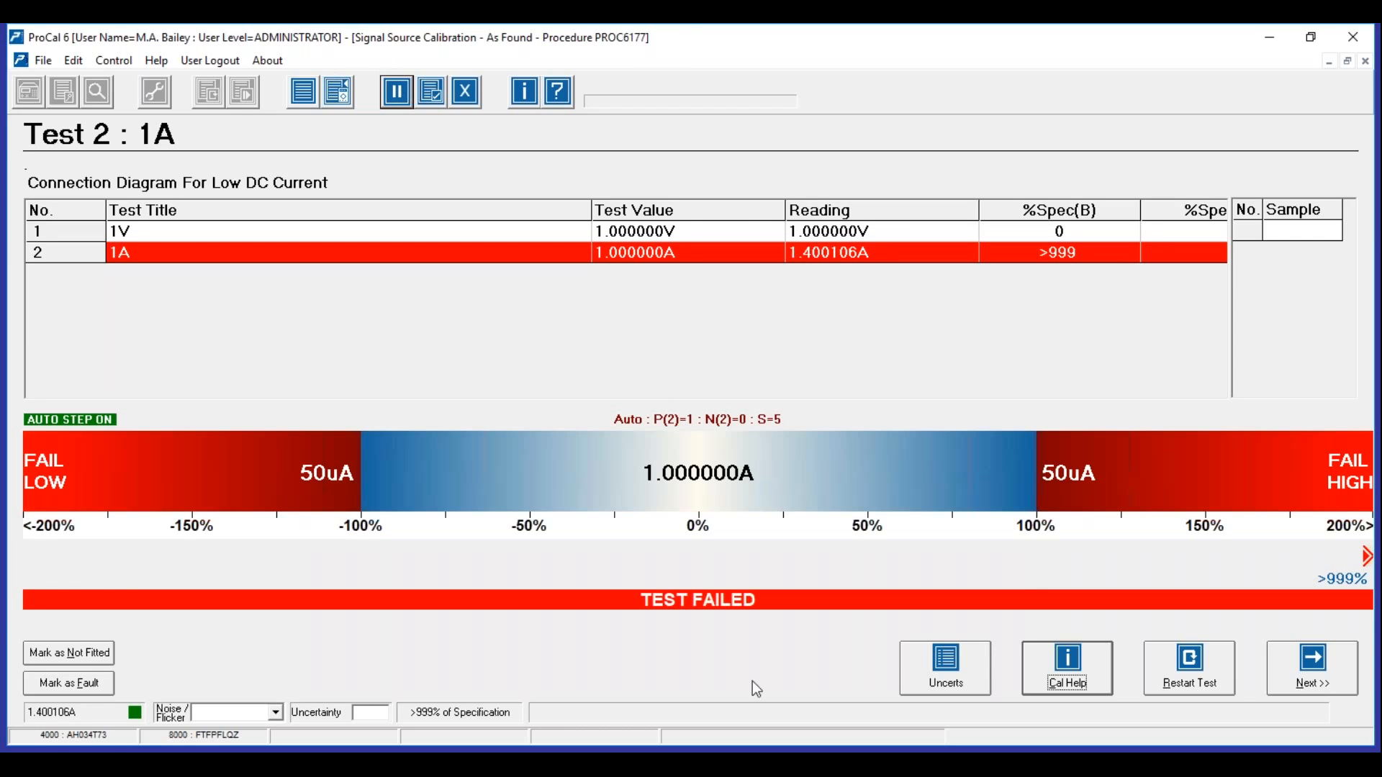
pyautogui.click(1312, 668)
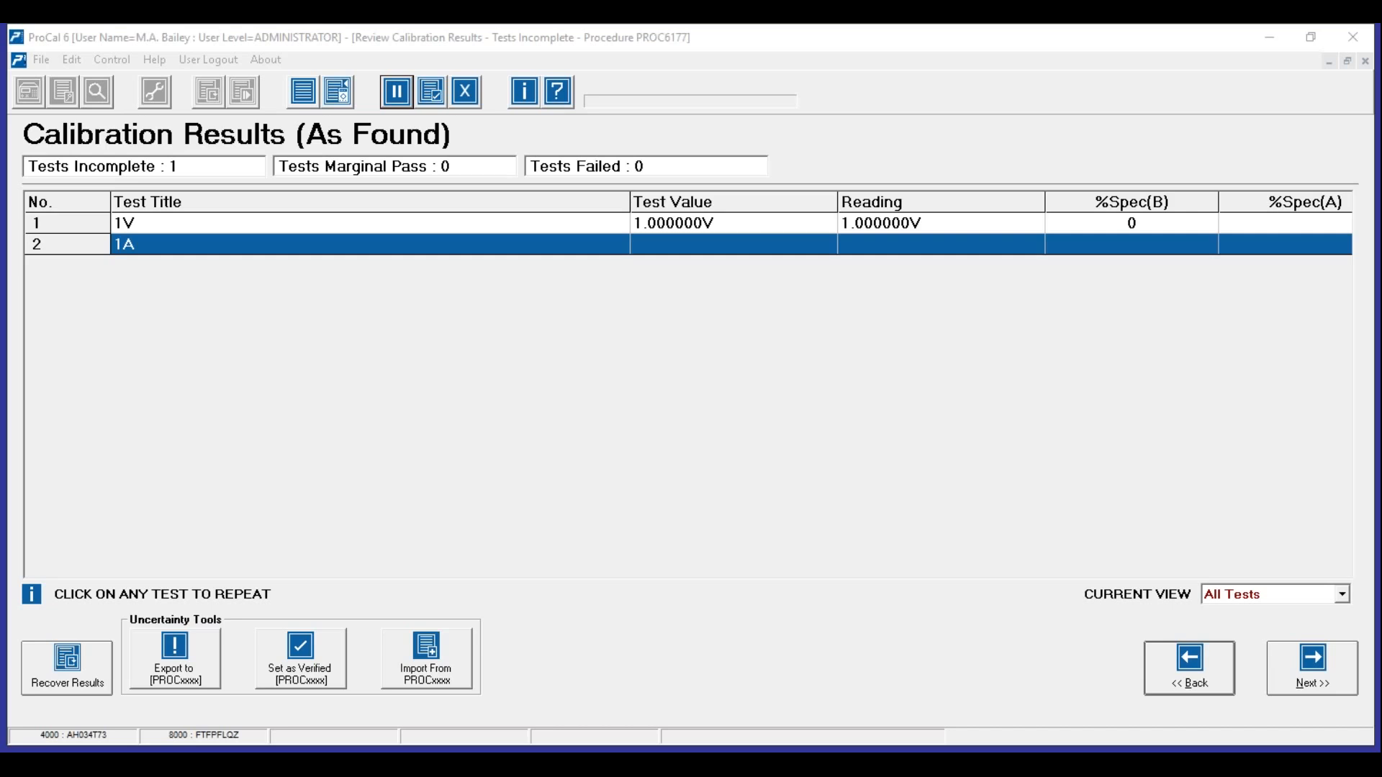
pyautogui.press('Return')
pyautogui.press('Return')
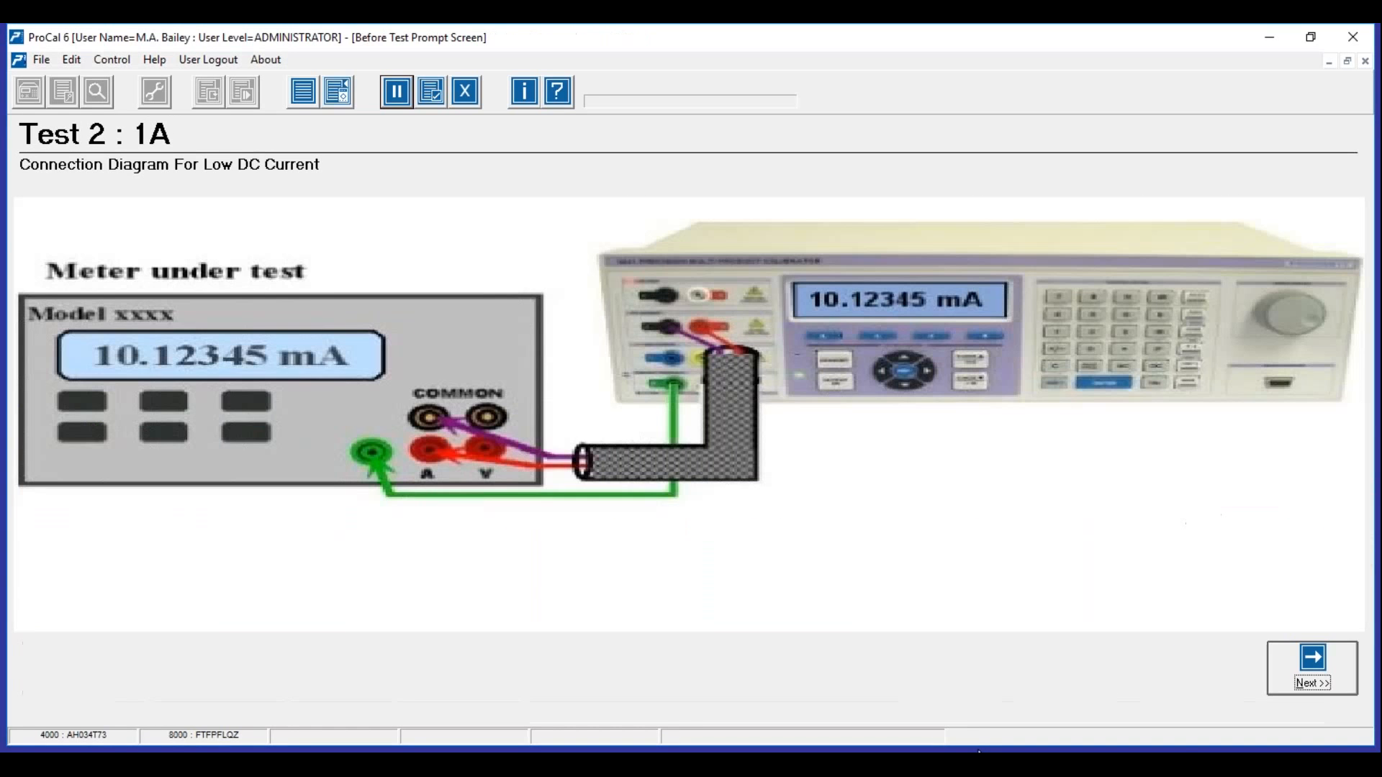
# - Repeat the 1A test to a 1.000037A probable pass and move its 170uA DCI Measure budget aside
pyautogui.click(1313, 659)
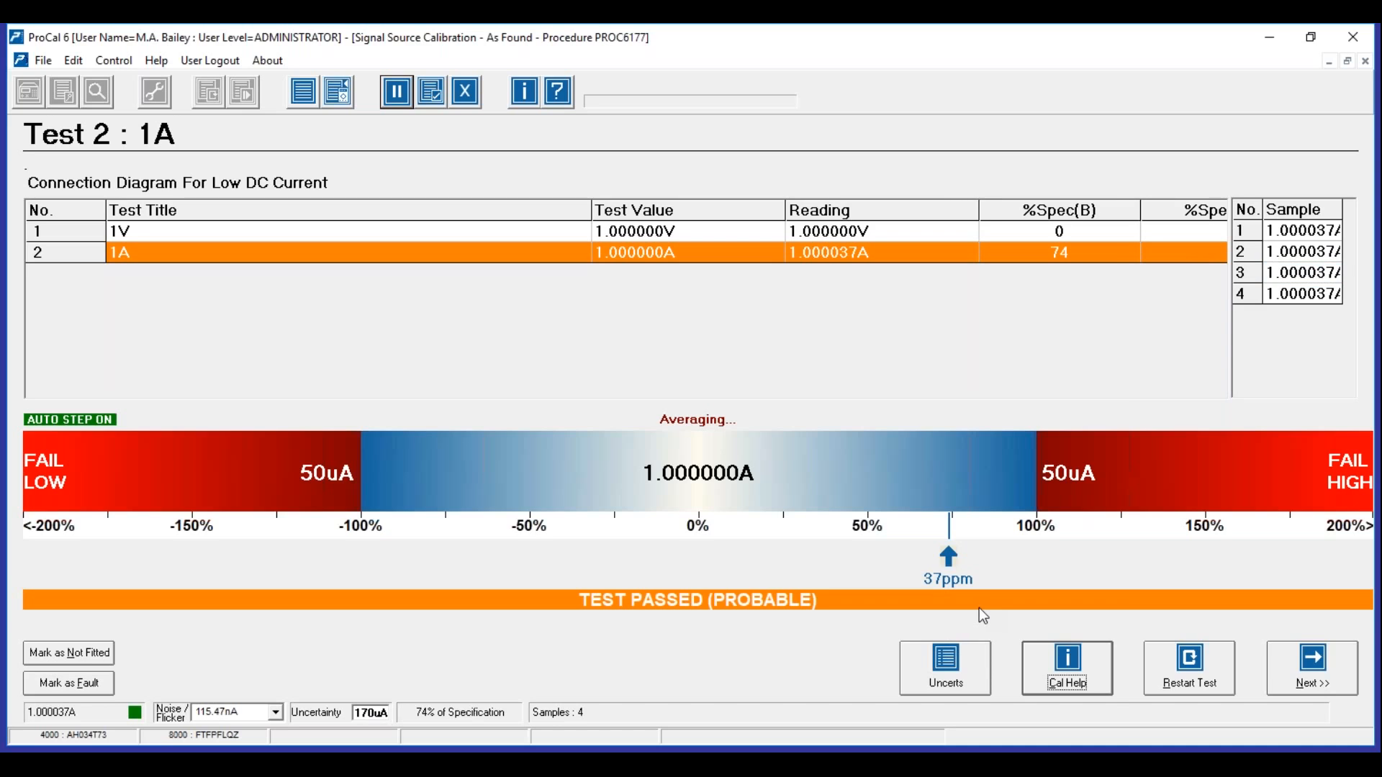
pyautogui.click(956, 667)
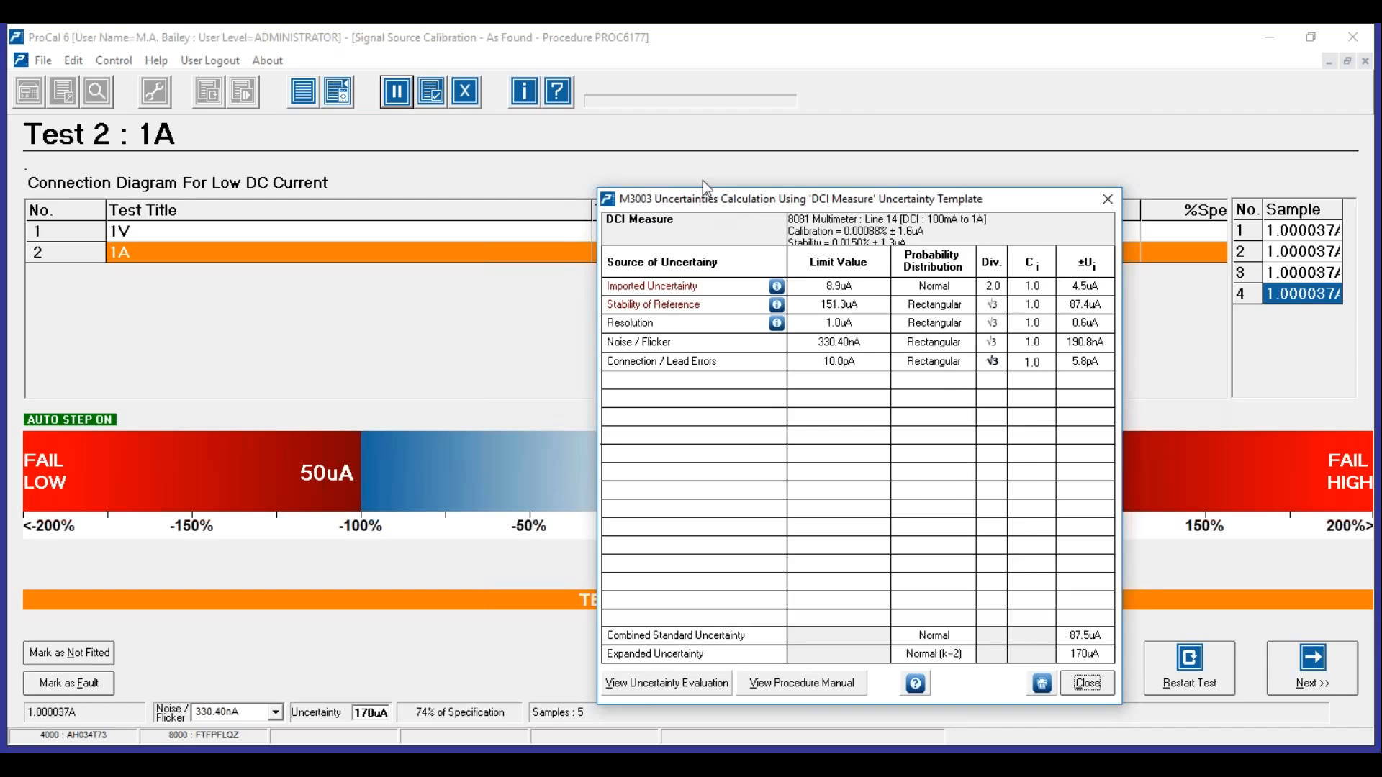
pyautogui.moveTo(702, 195); pyautogui.dragTo(664, 149)
pyautogui.click(799, 185)
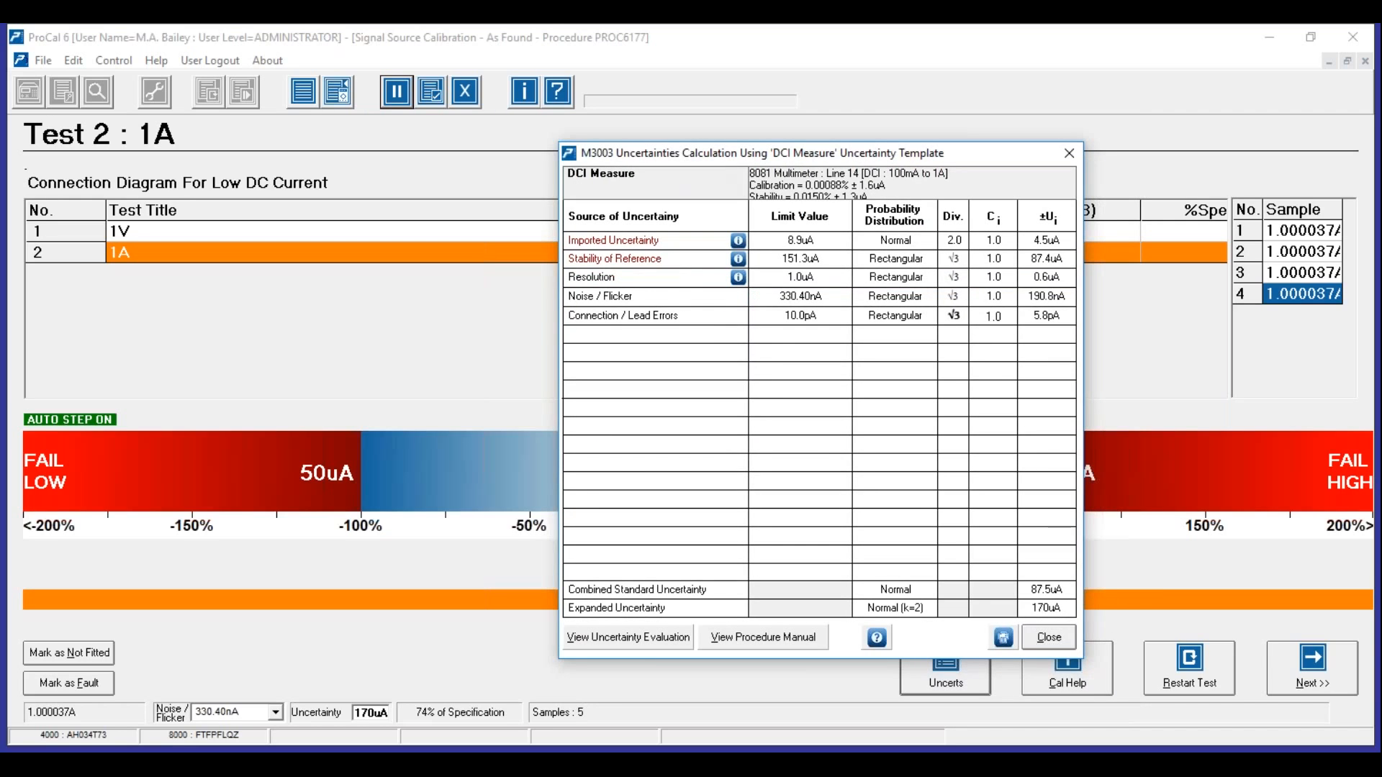
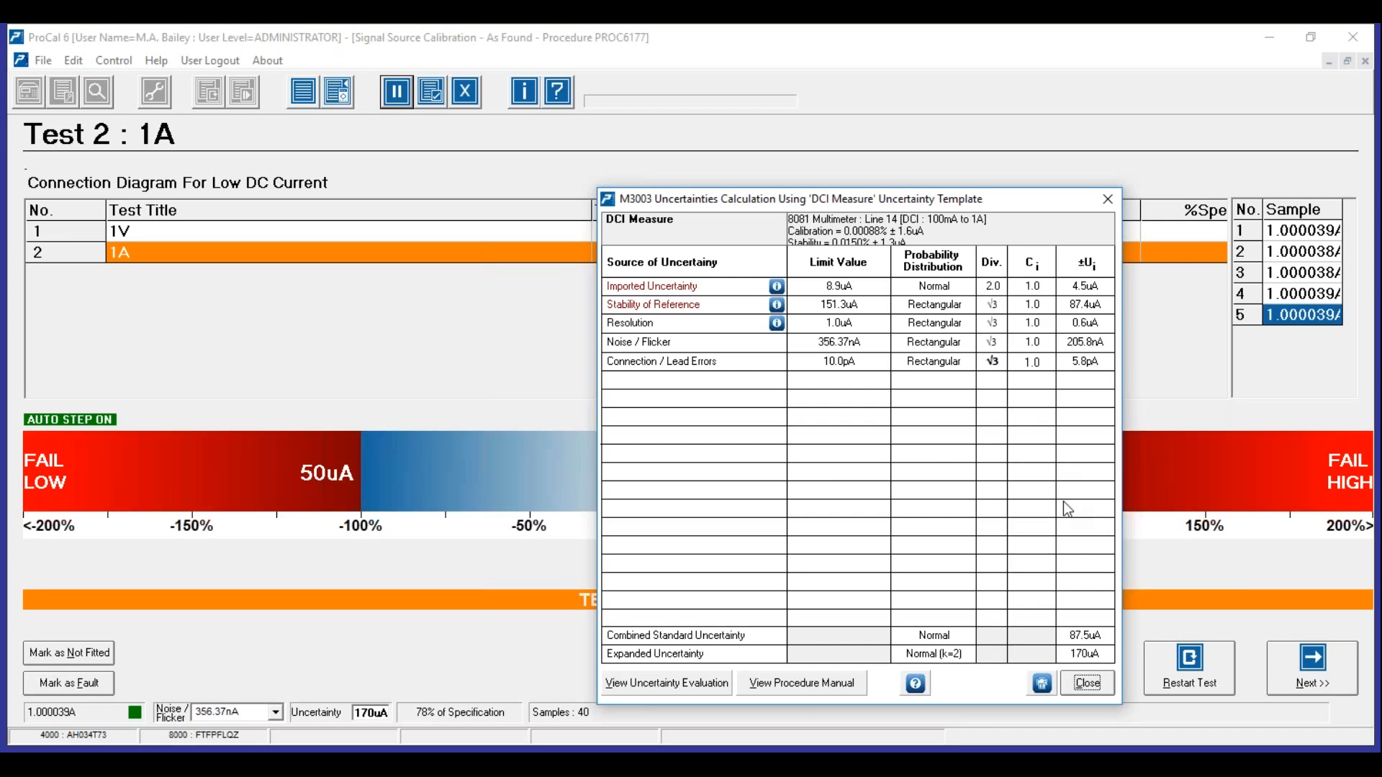
# - Close the earlier budget window and move the 170uA DCI Measure budget up and left
pyautogui.click(1086, 687)
pyautogui.moveTo(925, 195); pyautogui.dragTo(809, 77)
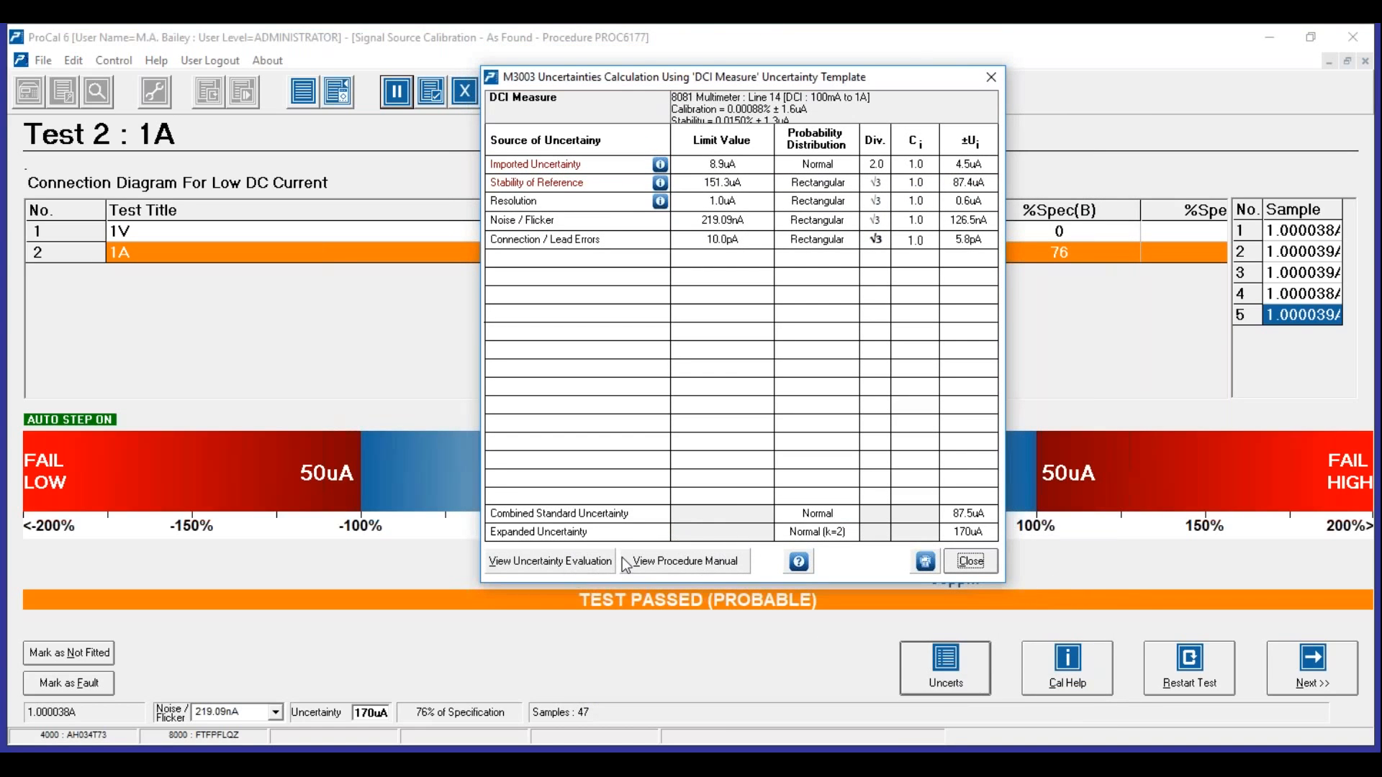
# - Open the Electrical Procedure Manual PDF and scroll from the cover through the issue details to page 2
pyautogui.click(684, 564)
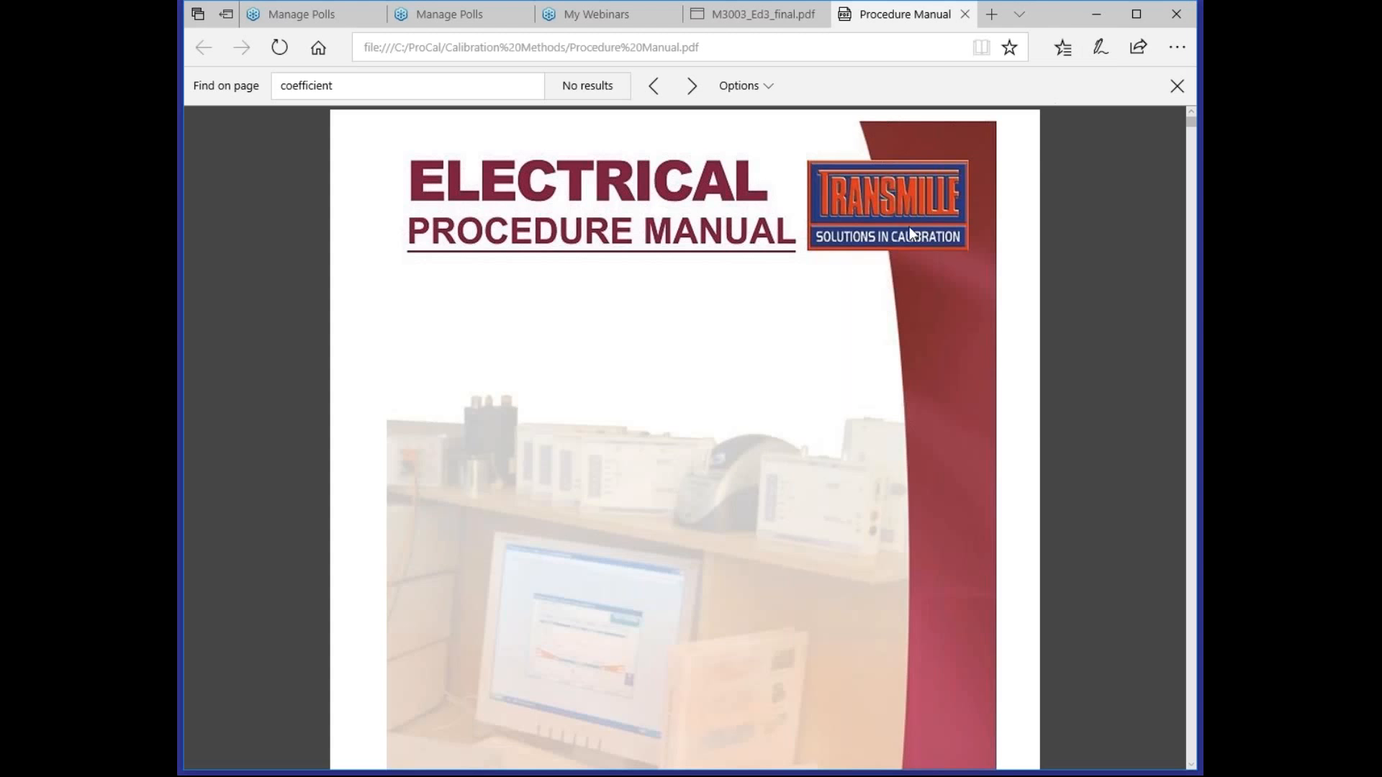
pyautogui.scroll(-1, 977, 278)
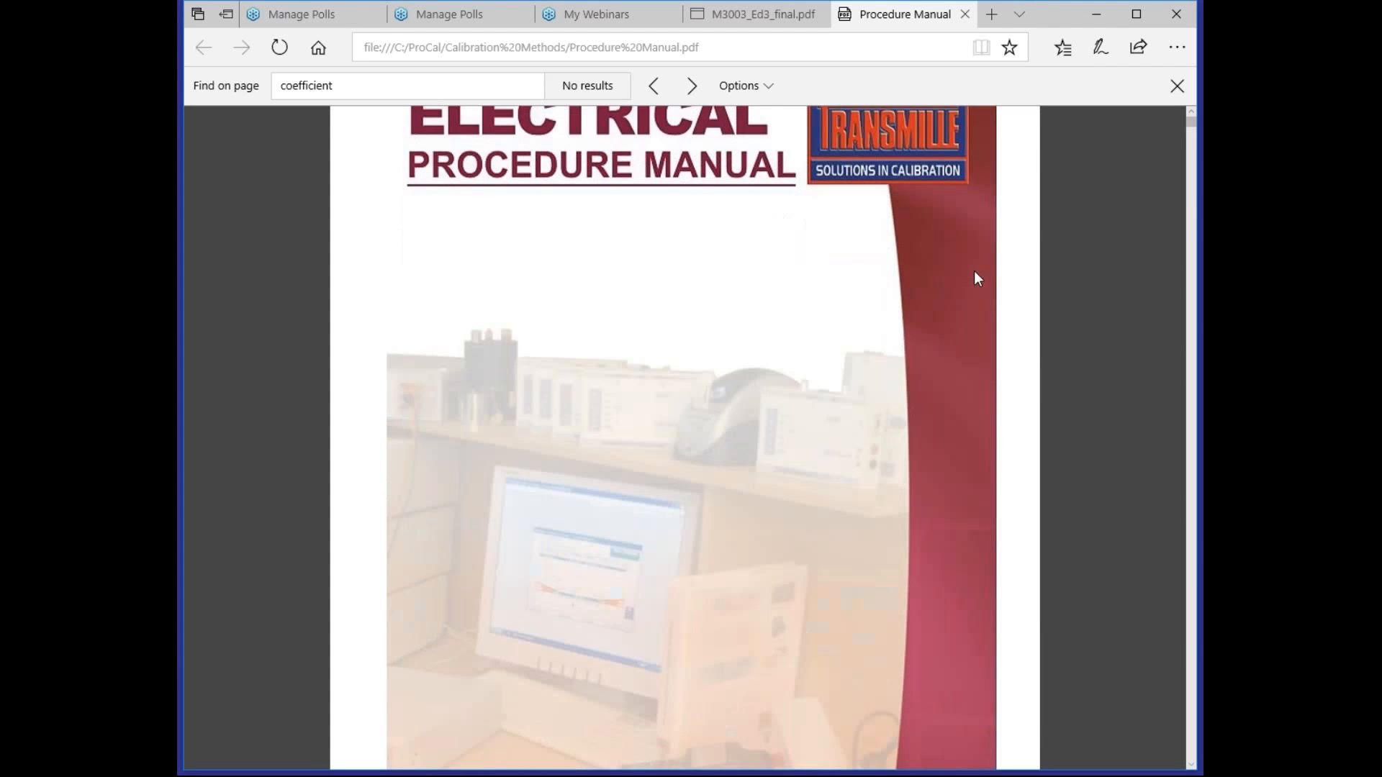
pyautogui.scroll(-6, 976, 278)
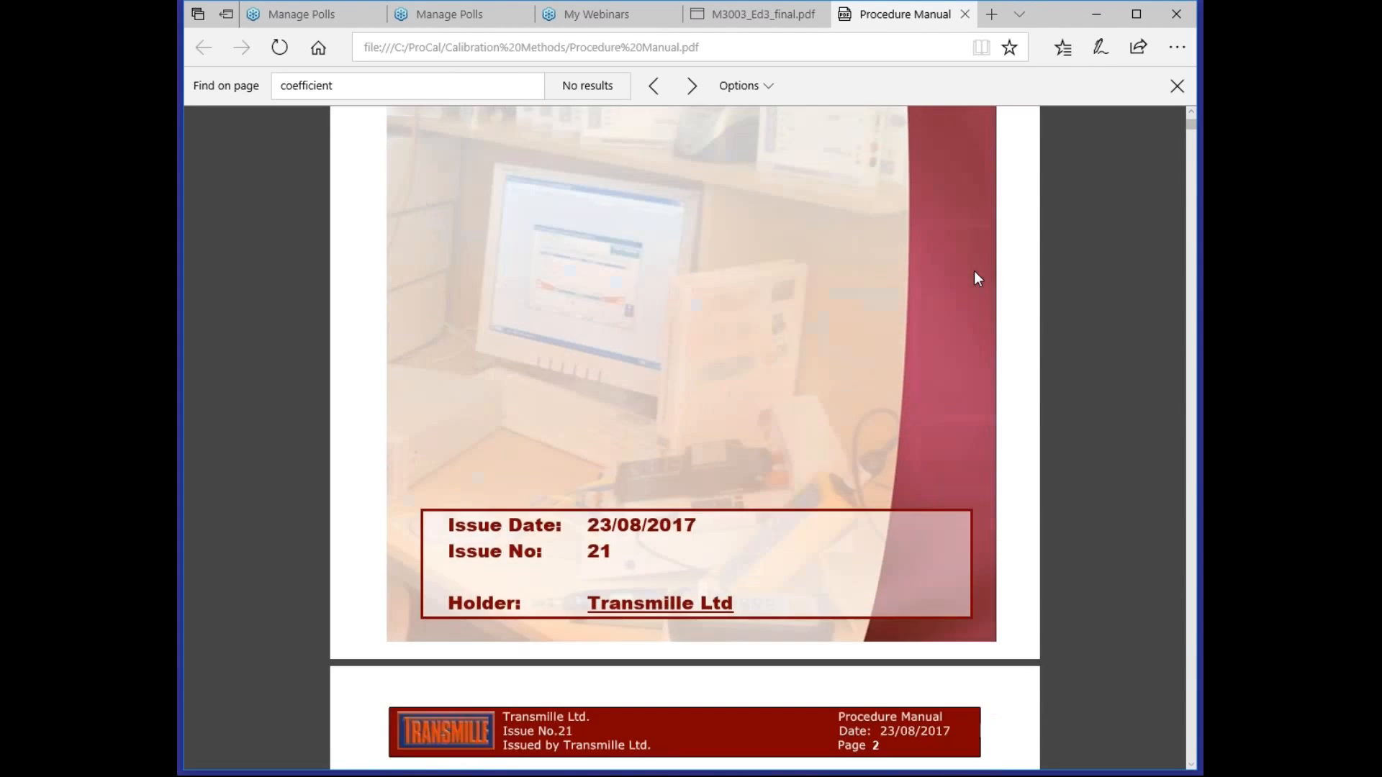
pyautogui.scroll(-6, 975, 278)
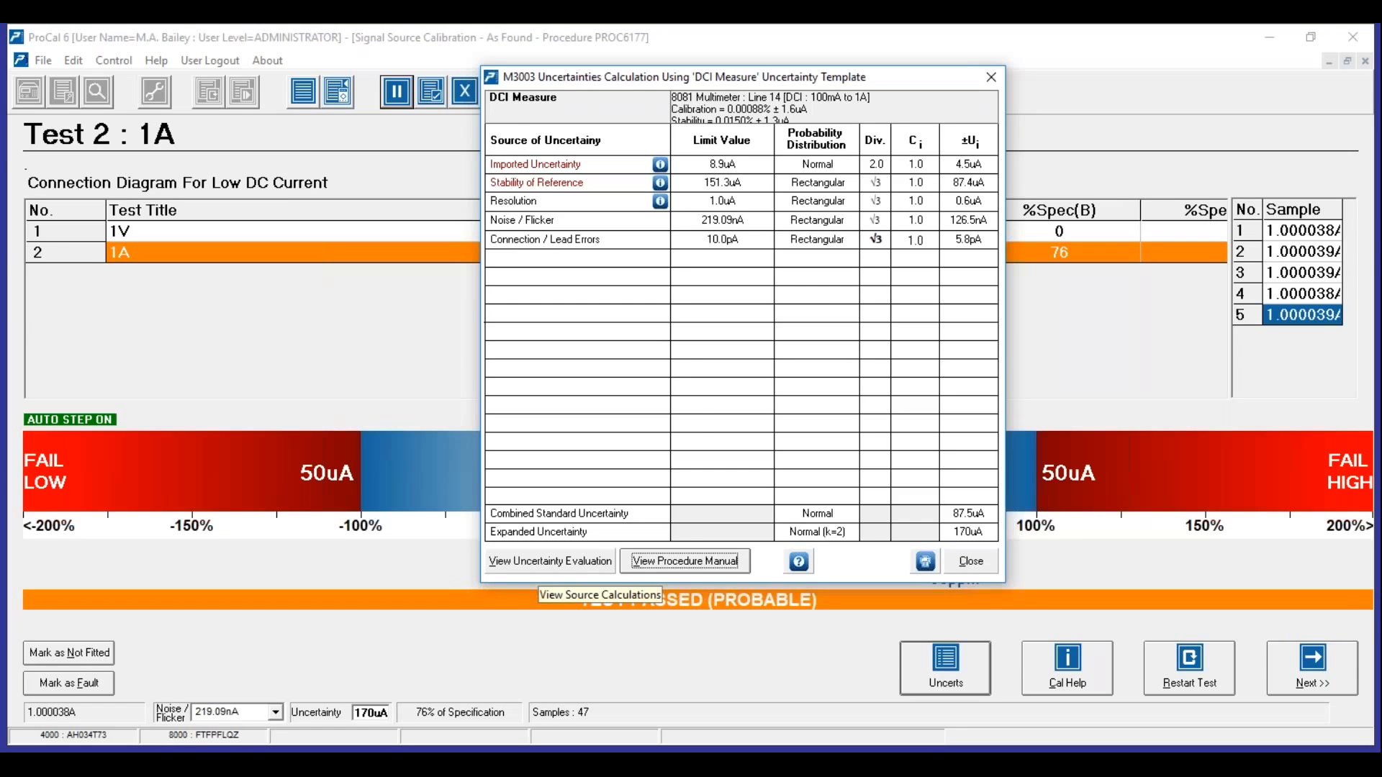
# - Create the DCI Measure.doc uncertainty evaluation document and open it in Word
pyautogui.click(551, 561)
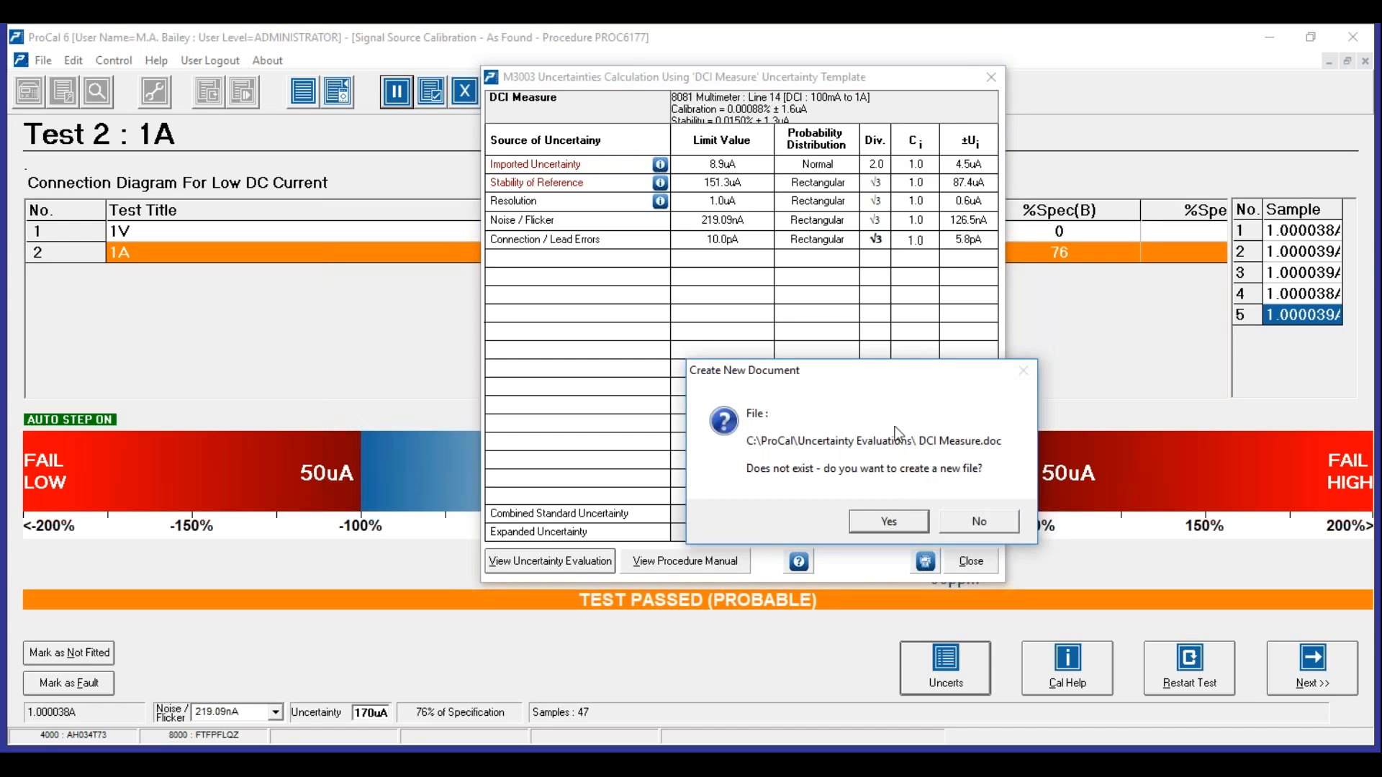
pyautogui.click(891, 523)
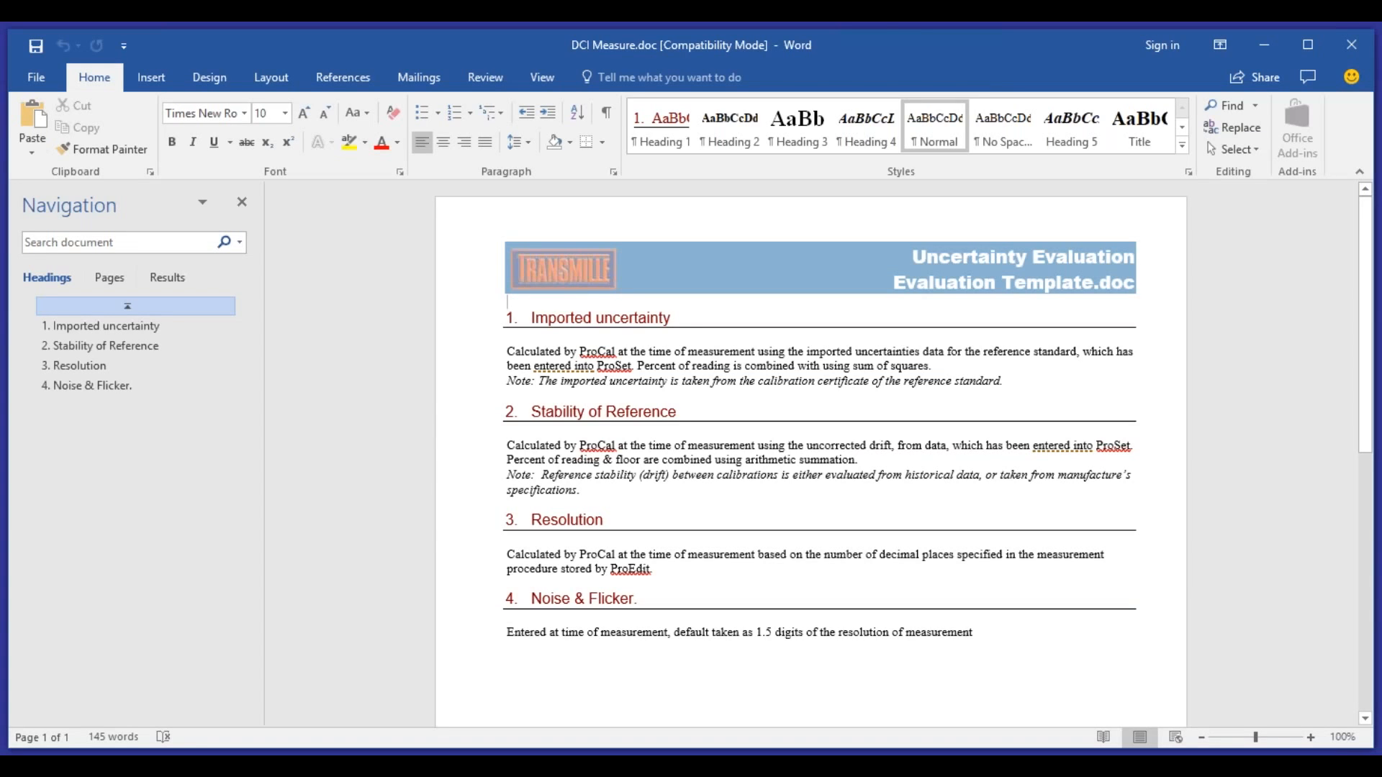
# - Add a '5. Effects of Leads' section noting minimal influence through 5 different leads, then save
pyautogui.click(1023, 636)
pyautogui.press('Return')
pyautogui.write('5. Effet')
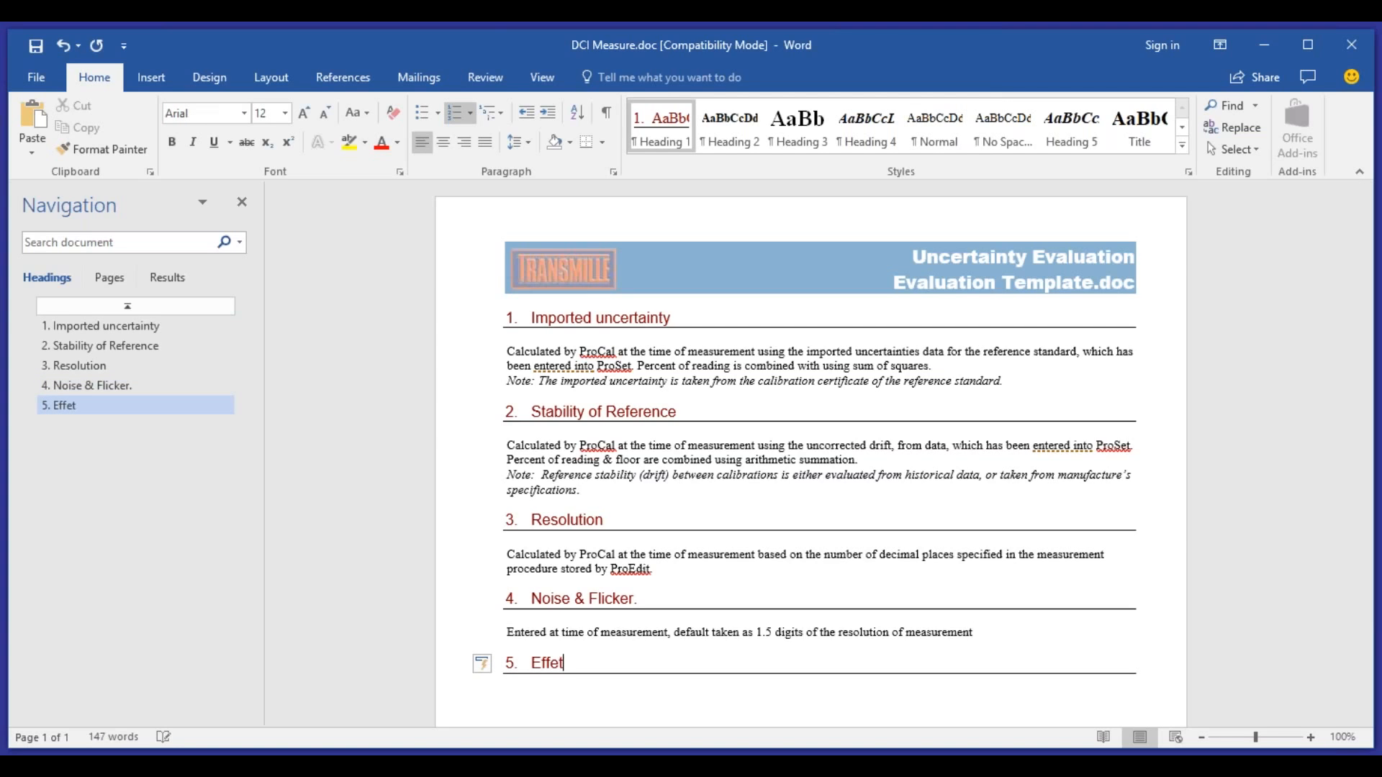
pyautogui.press('BackSpace')
pyautogui.write('cts of Leads')
pyautogui.press('Return')
pyautogui.write('It was seen that ')
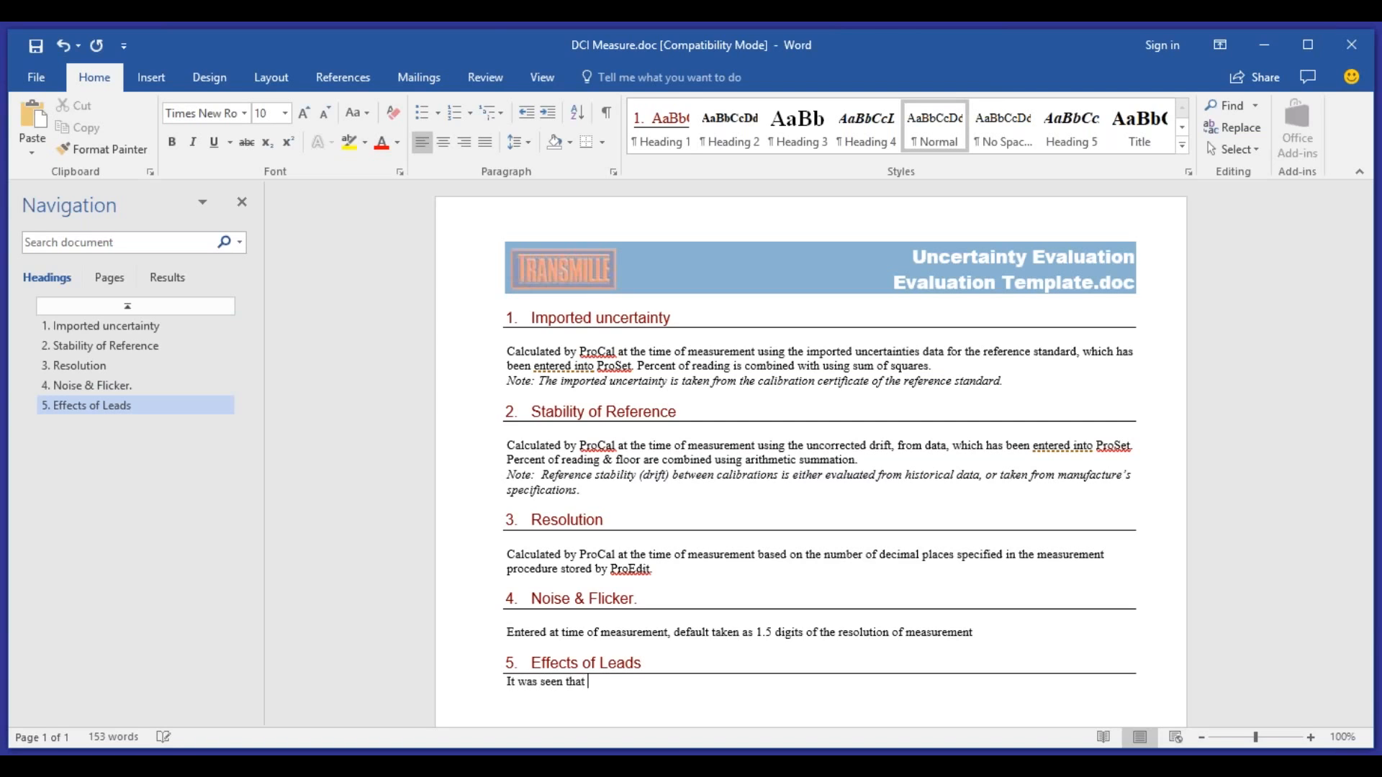
pyautogui.write('the leads had minimal inf')
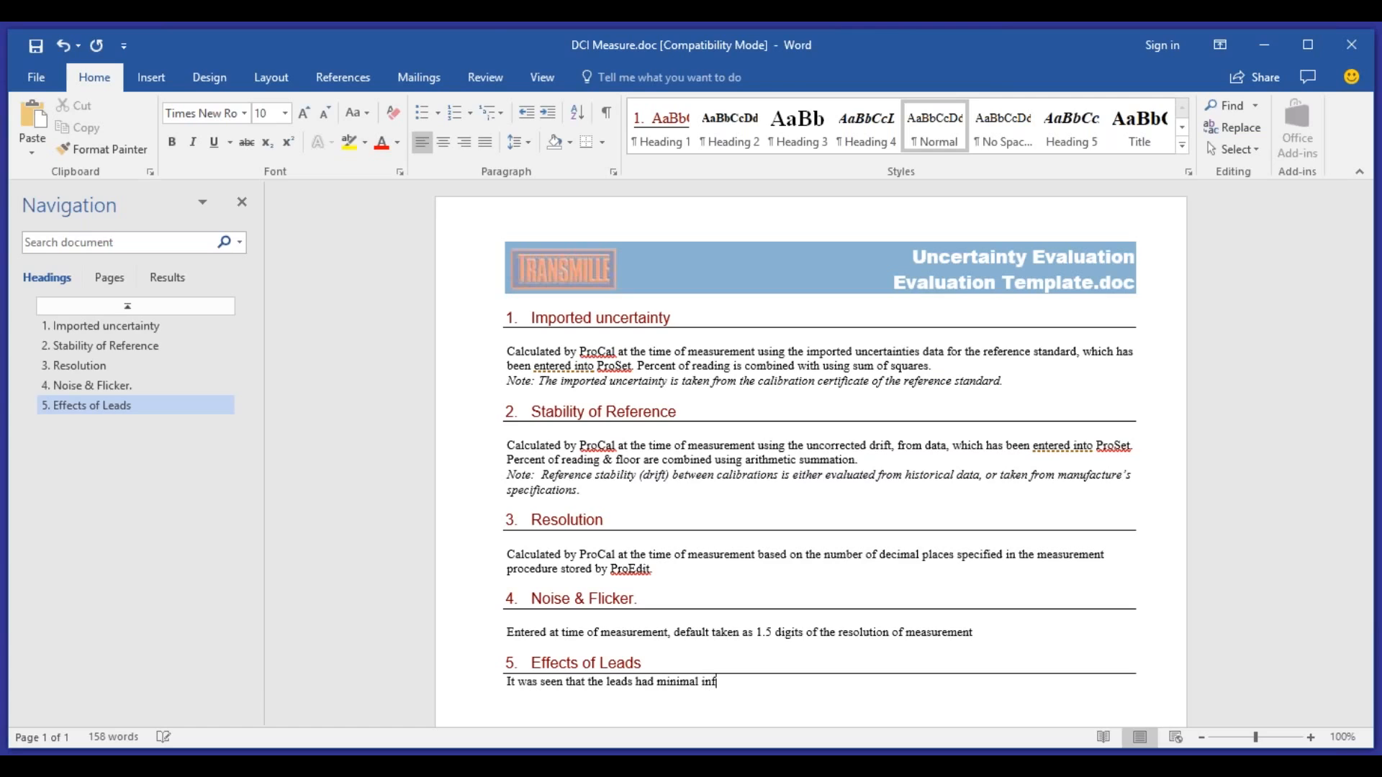
pyautogui.write('luence through 5 different ')
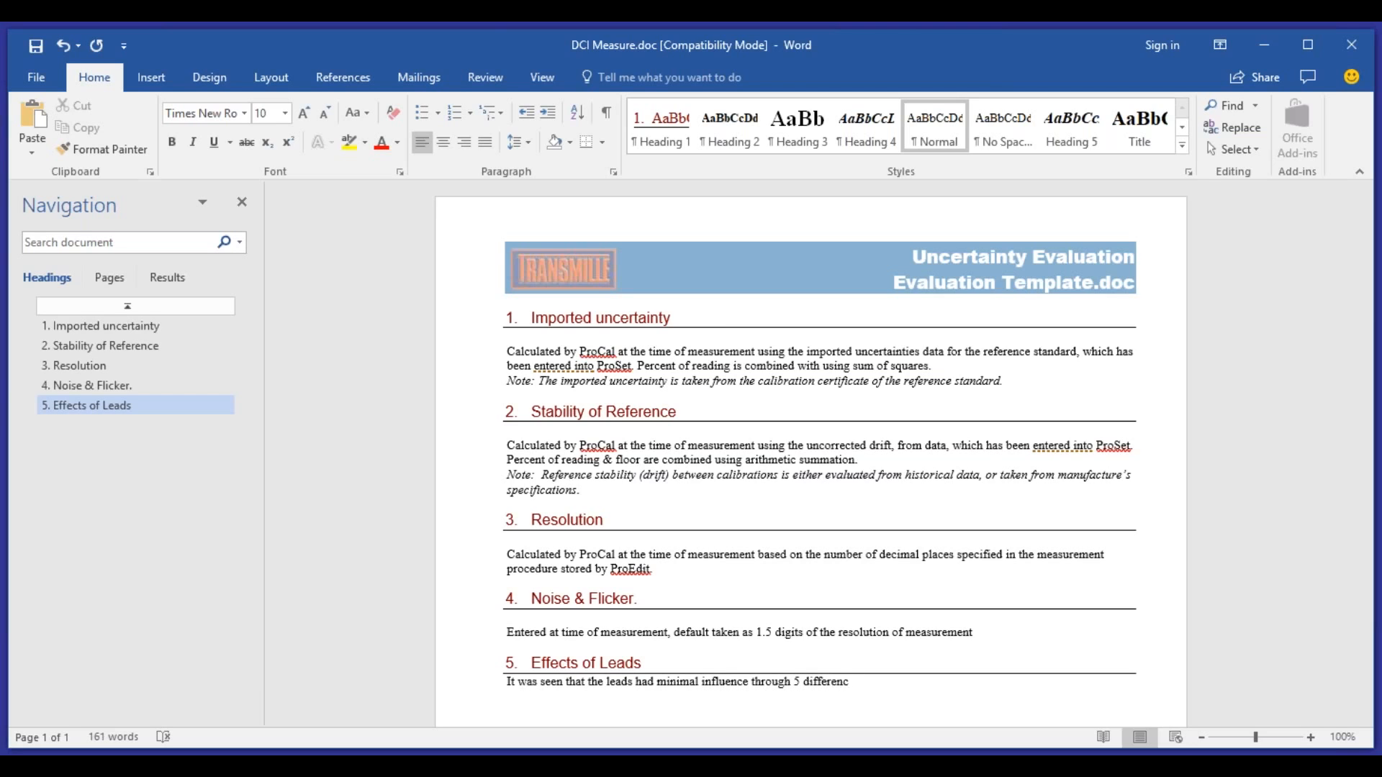
pyautogui.write('leads')
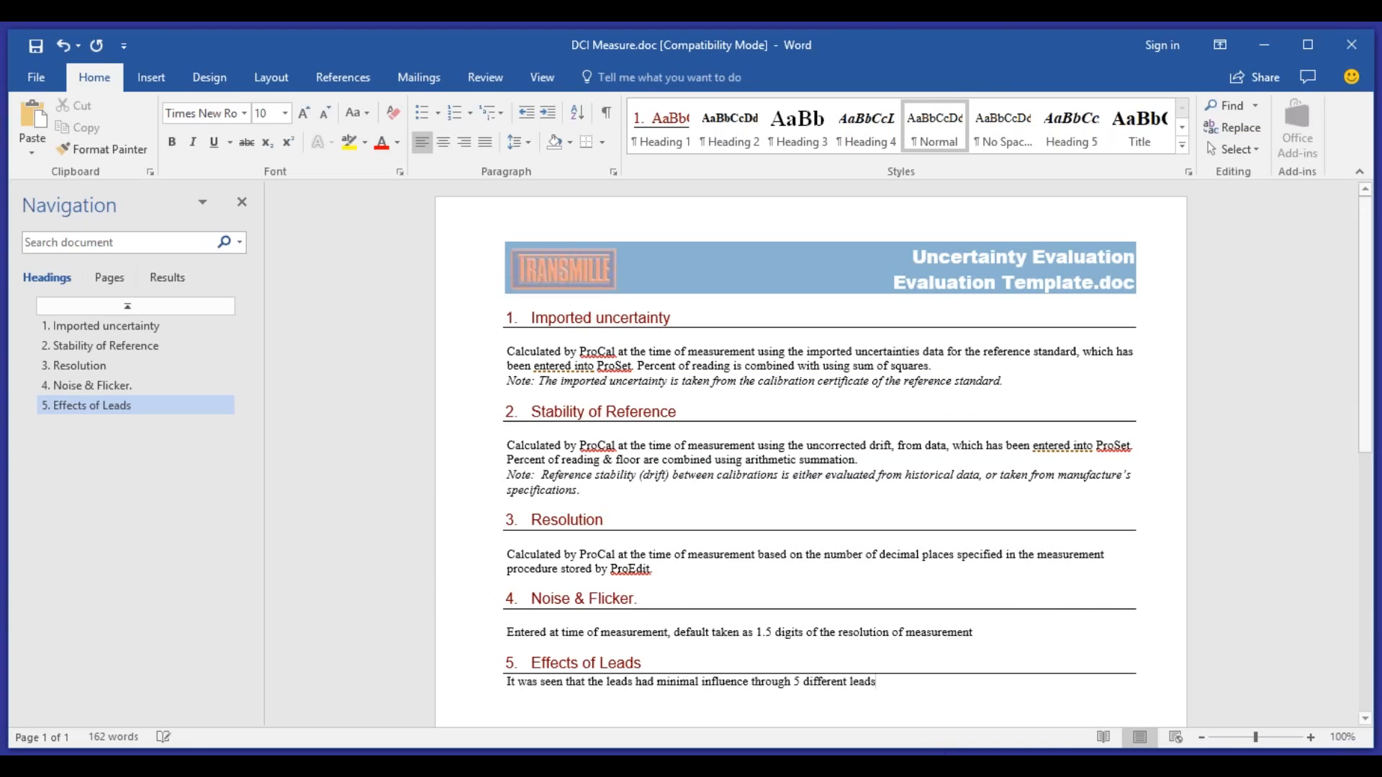
pyautogui.scroll(-3, 910, 680)
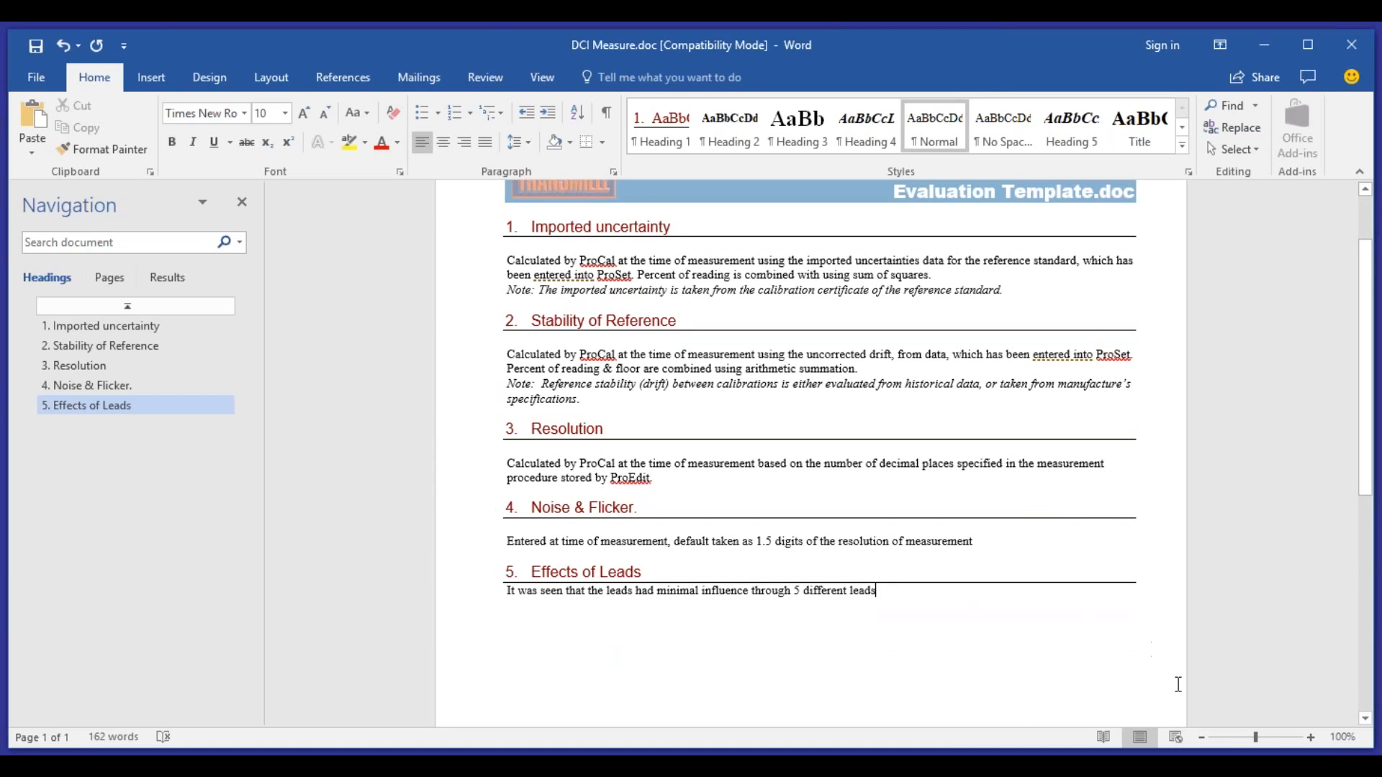
pyautogui.click(34, 50)
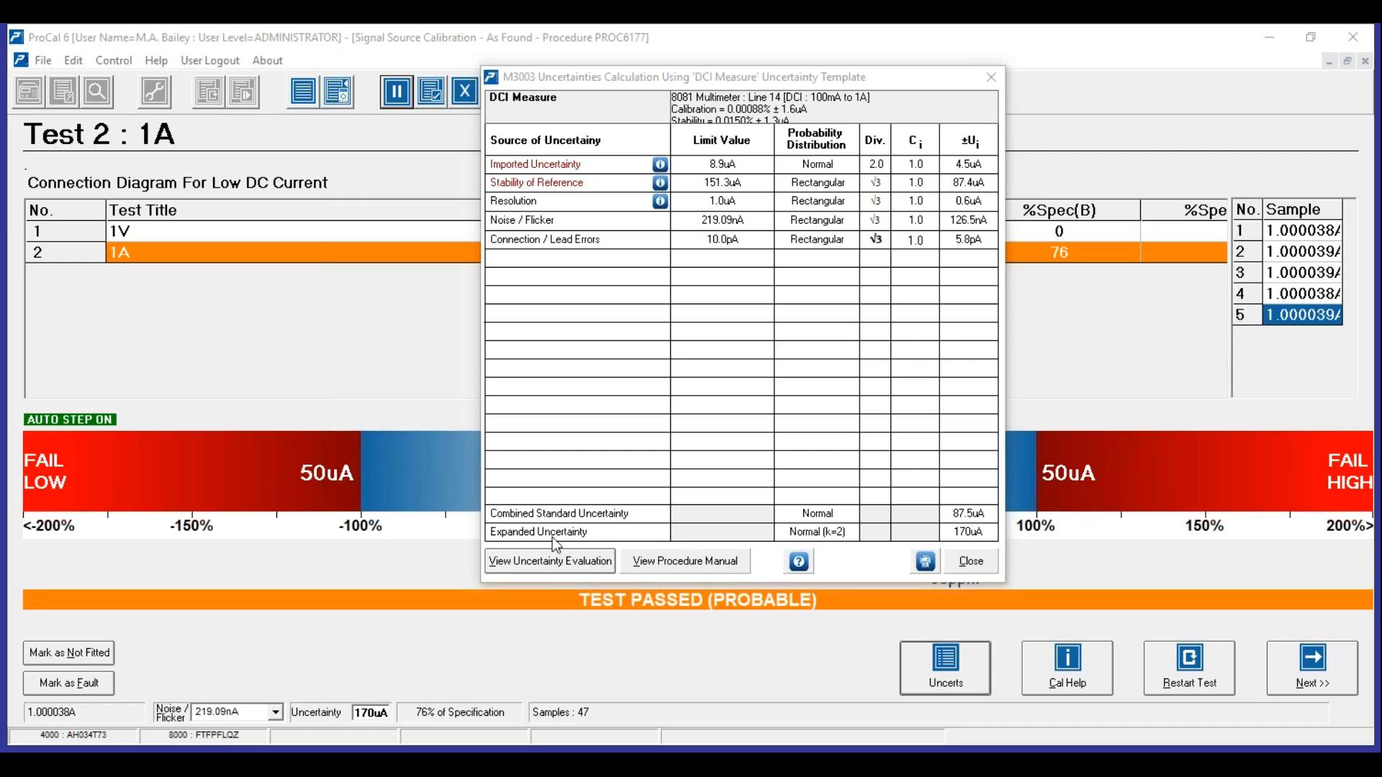
# - Close the uncertainty budget, returning to Test 2 reading 1.000038A, Test Passed (Probable)
pyautogui.click(900, 489)
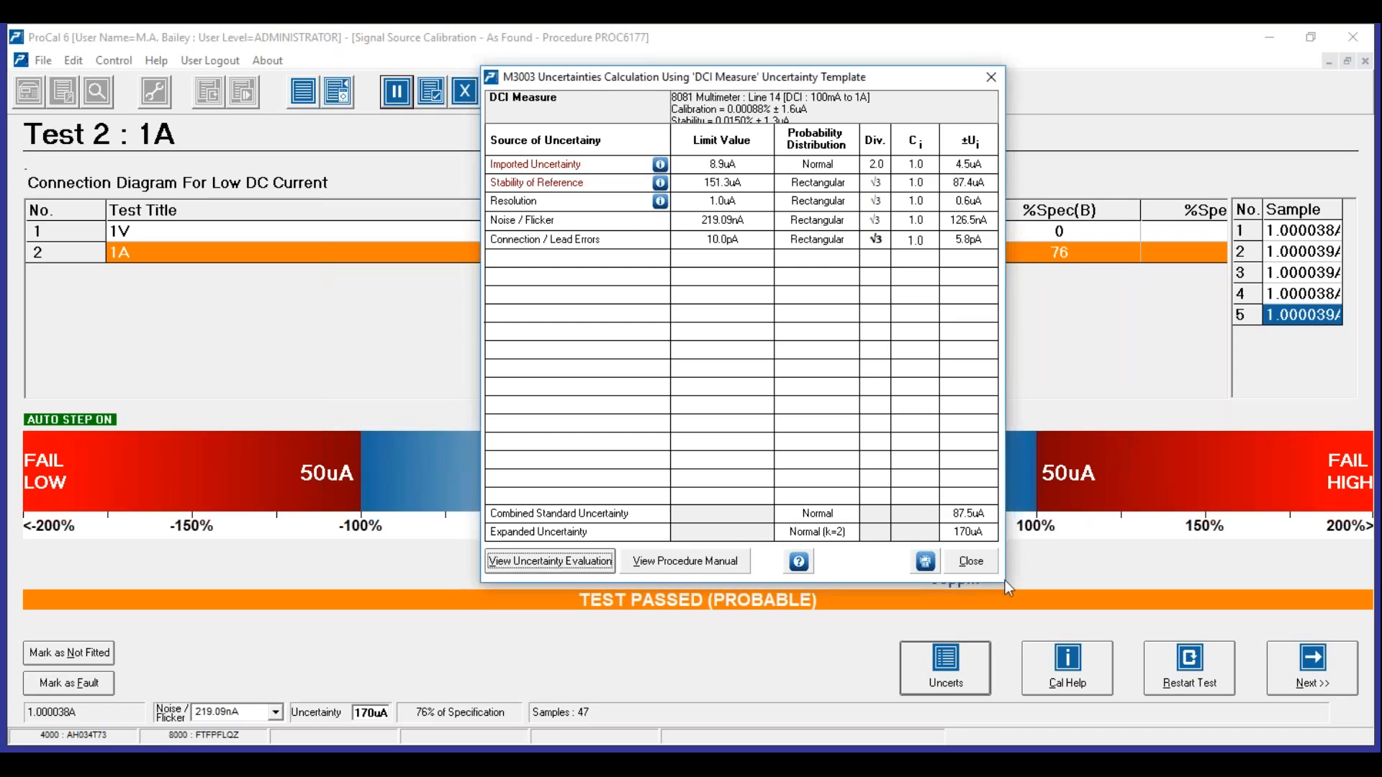
pyautogui.click(979, 560)
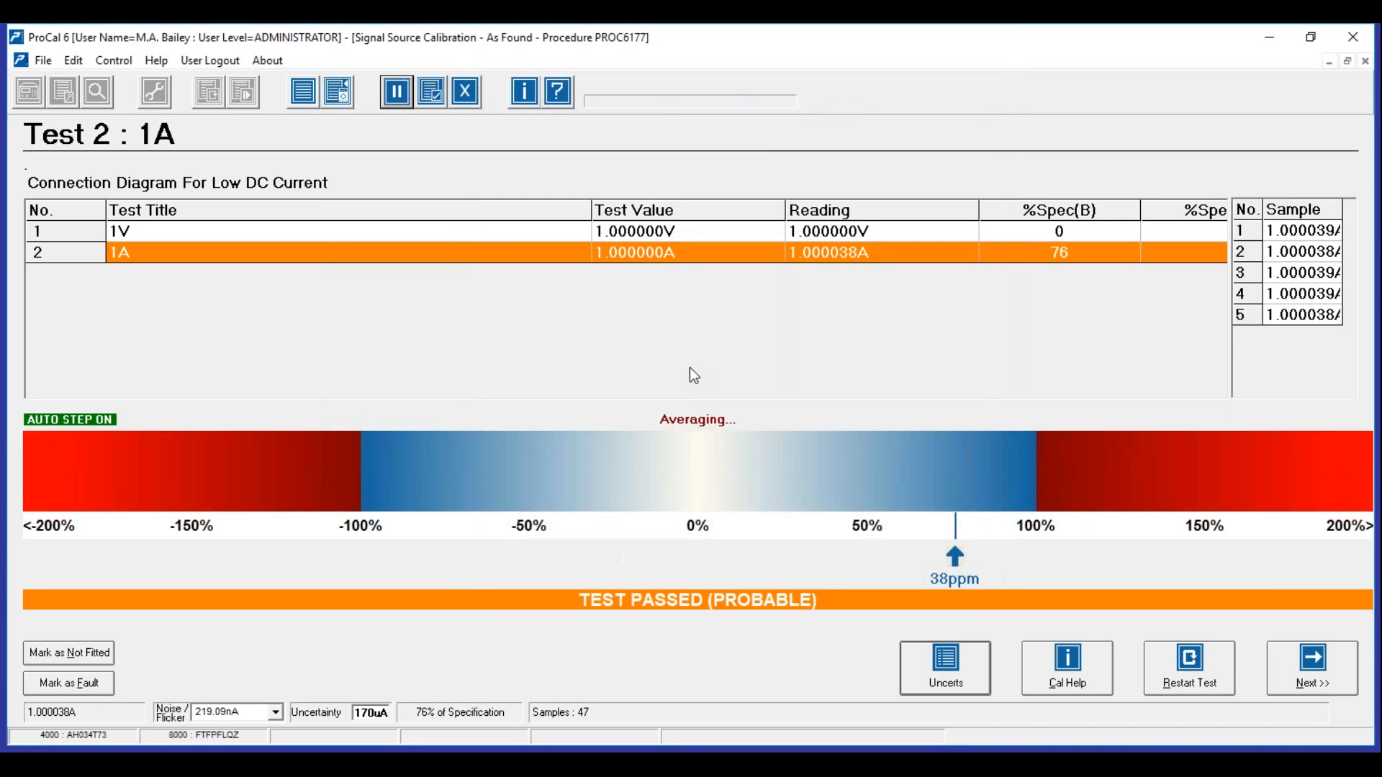